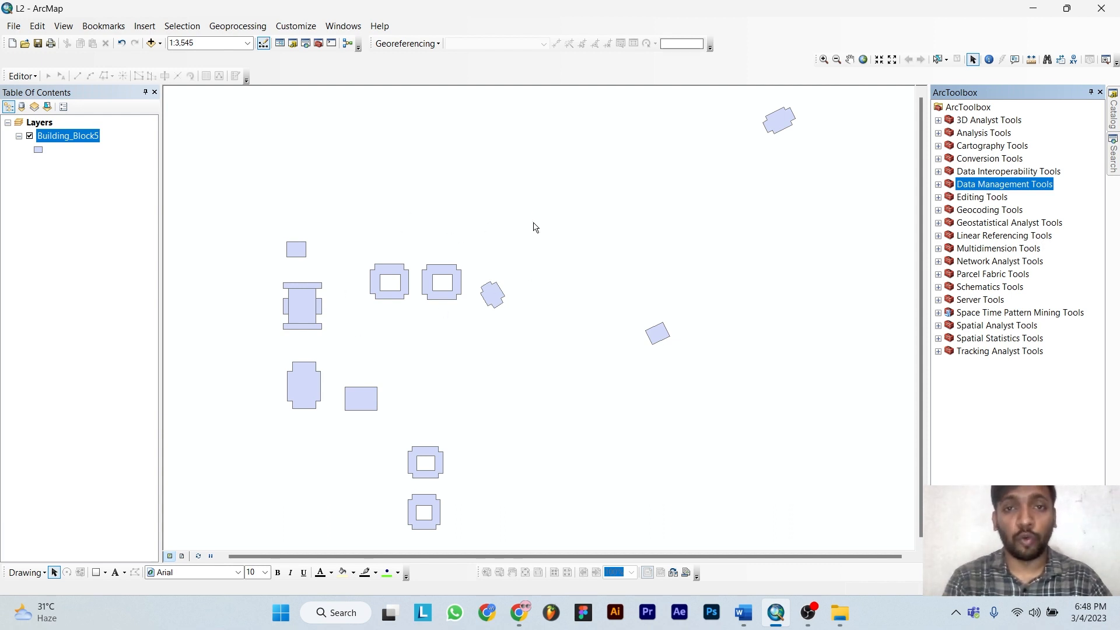
Review the projected coordinate system parameters in the Building_Block5 layer's source properties, then close them
{"action": "right_click", "coordinate": [51, 138]}
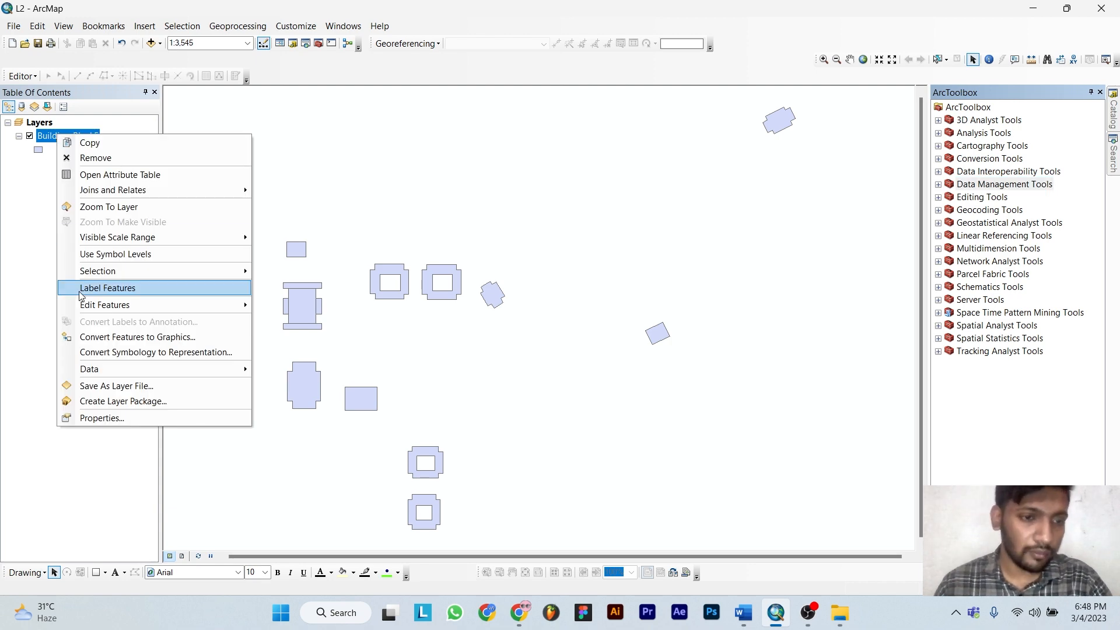
{"action": "left_click", "coordinate": [118, 420]}
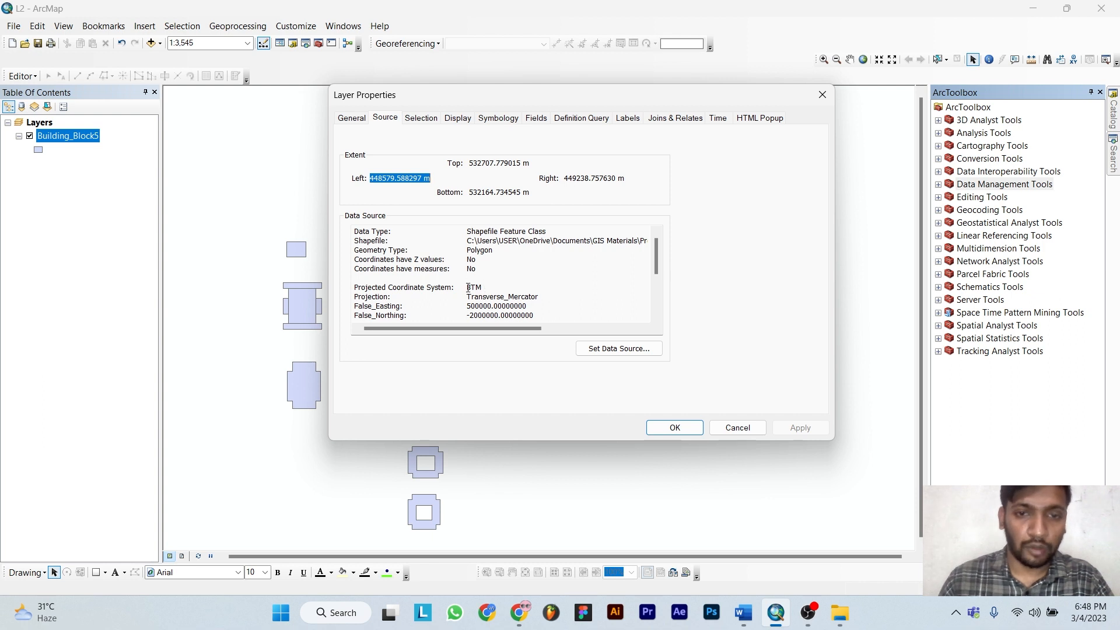
{"action": "scroll", "coordinate": [487, 282], "scroll_direction": "down", "scroll_amount": 1}
{"action": "scroll", "coordinate": [442, 261], "scroll_direction": "down", "scroll_amount": 1}
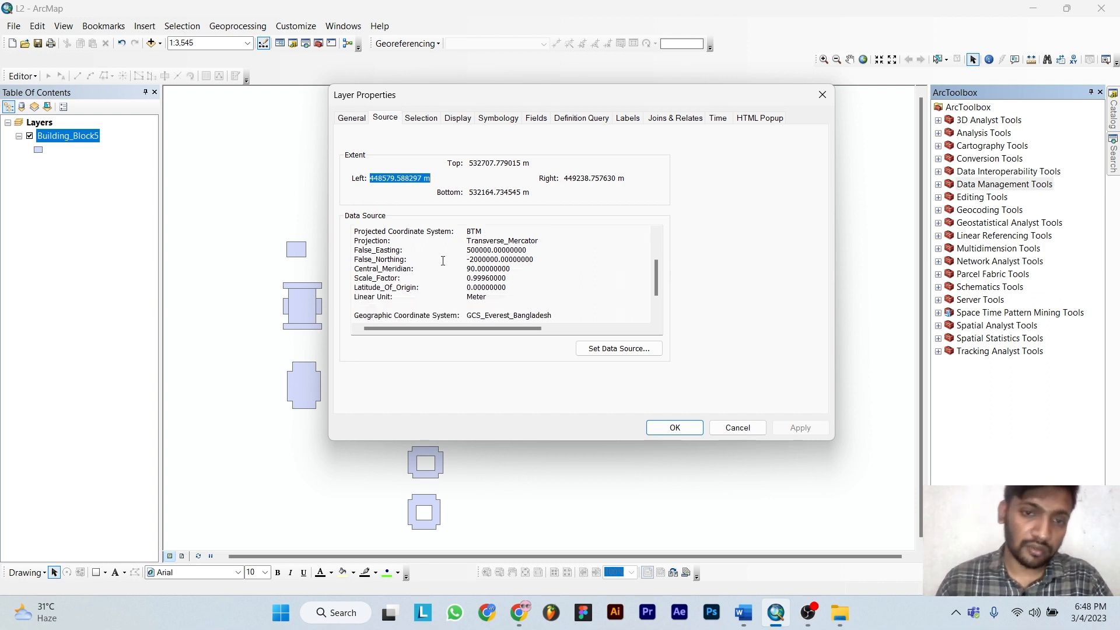
{"action": "scroll", "coordinate": [545, 257], "scroll_direction": "up", "scroll_amount": 1}
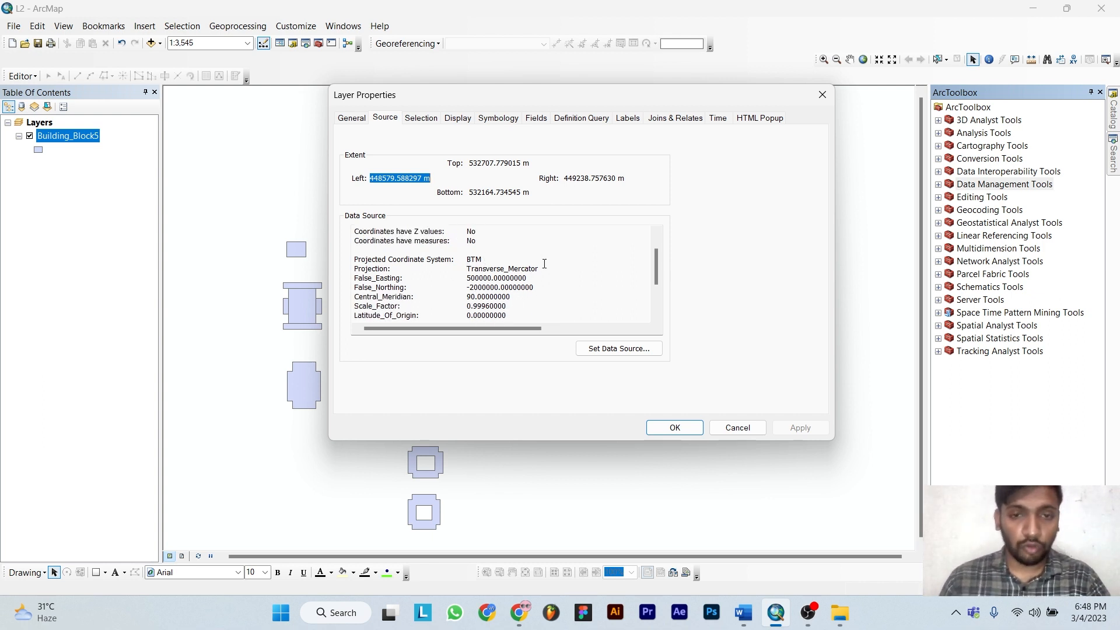
{"action": "left_click", "coordinate": [822, 95]}
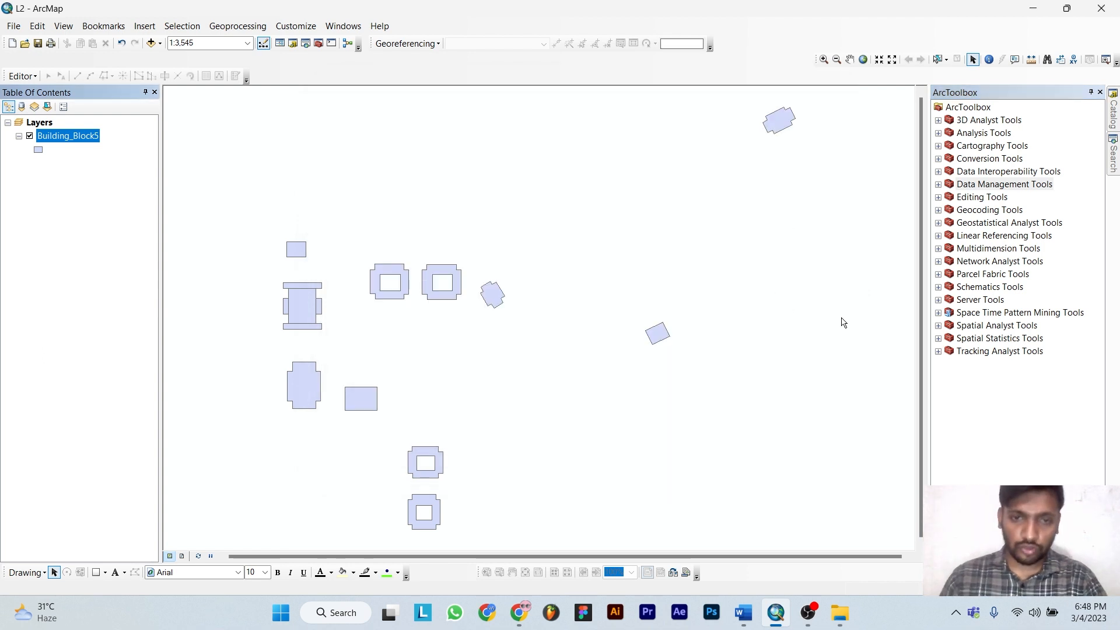
Start the Define Projection tool from Projections and Transformations with Building_Block5.shp as the input dataset
{"action": "left_click", "coordinate": [939, 186]}
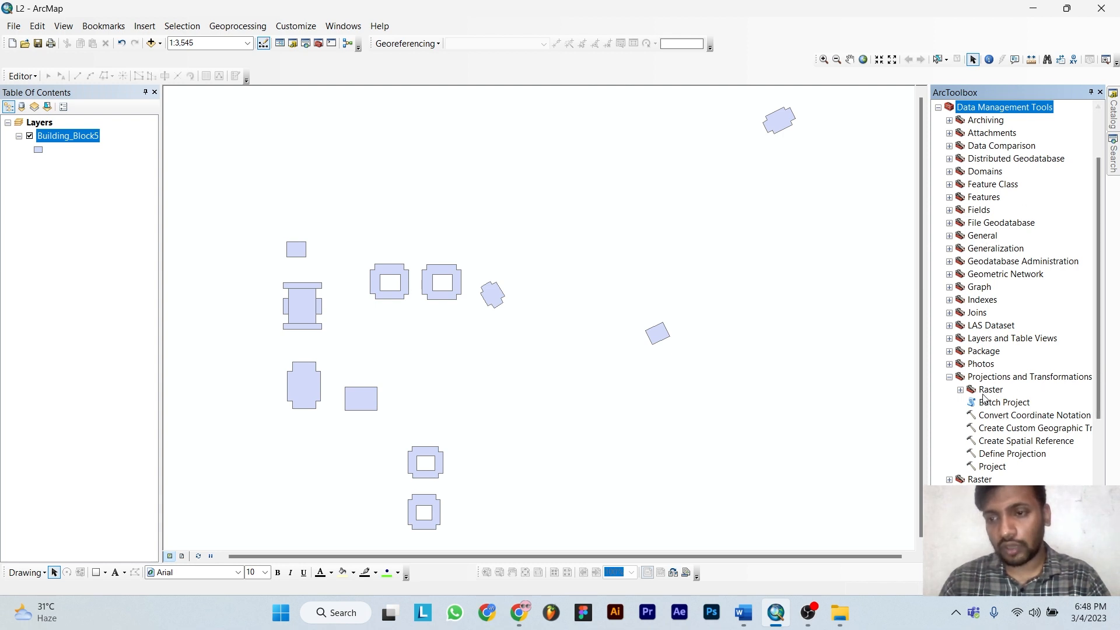
{"action": "double_click", "coordinate": [1013, 455]}
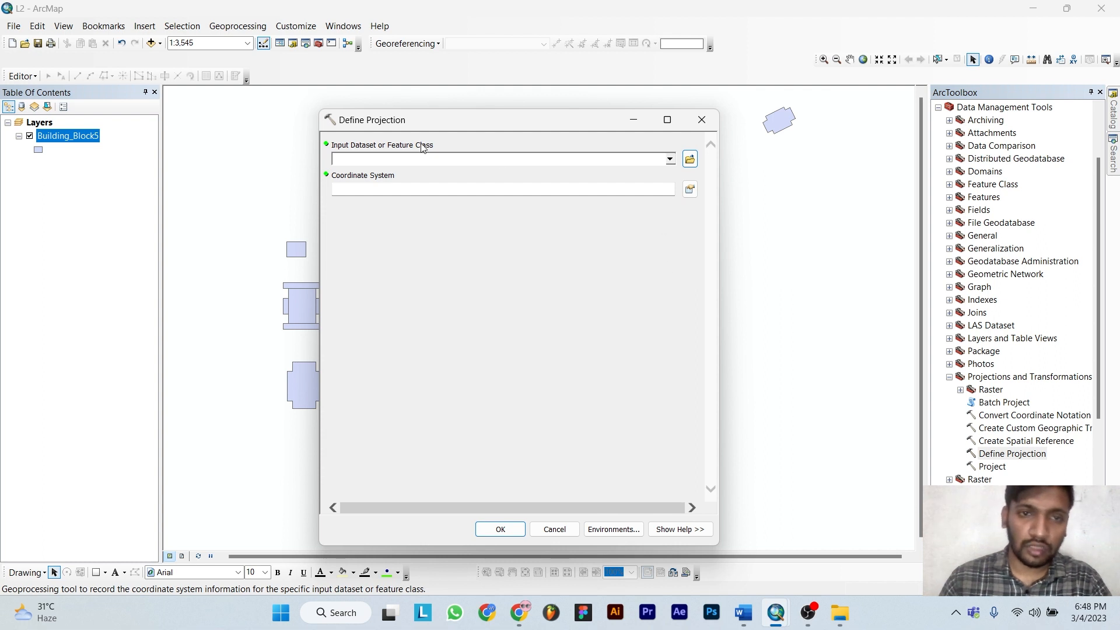
{"action": "left_click", "coordinate": [689, 159]}
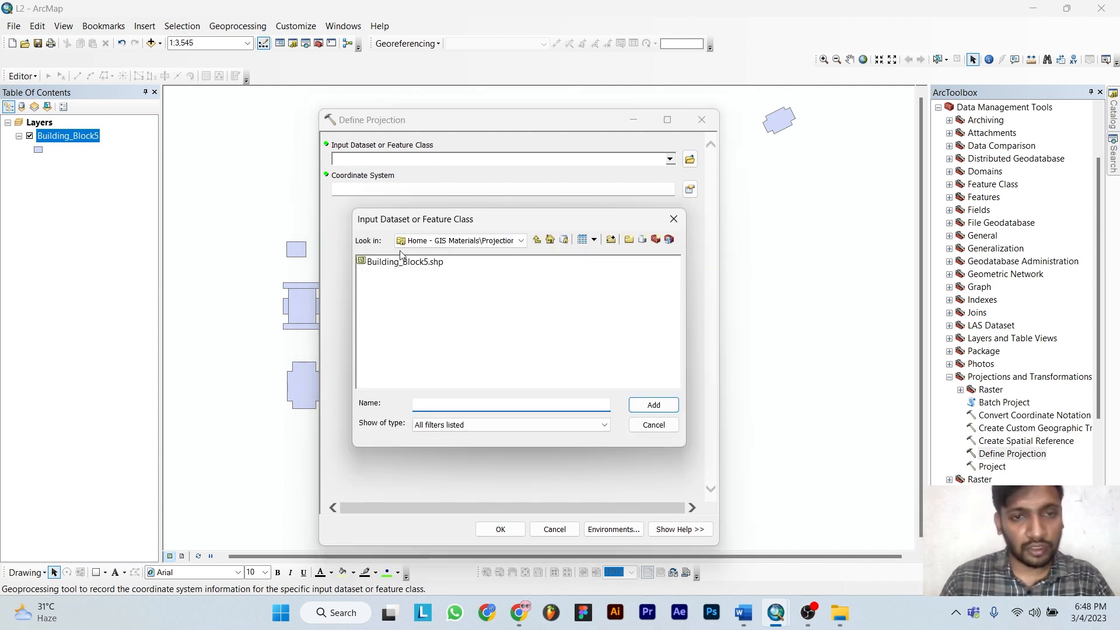
{"action": "left_click", "coordinate": [383, 262]}
{"action": "left_click", "coordinate": [654, 404]}
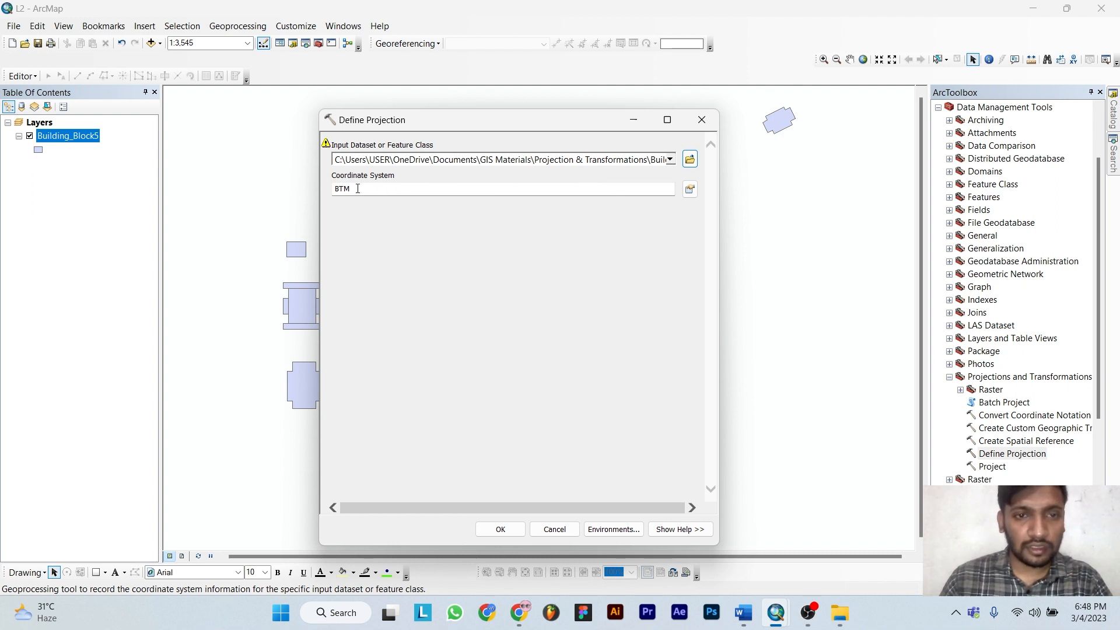
Clear the shapefile's coordinate system to Unknown, run Define Projection, and open the Building_Block5 layer properties
{"action": "left_click", "coordinate": [690, 190]}
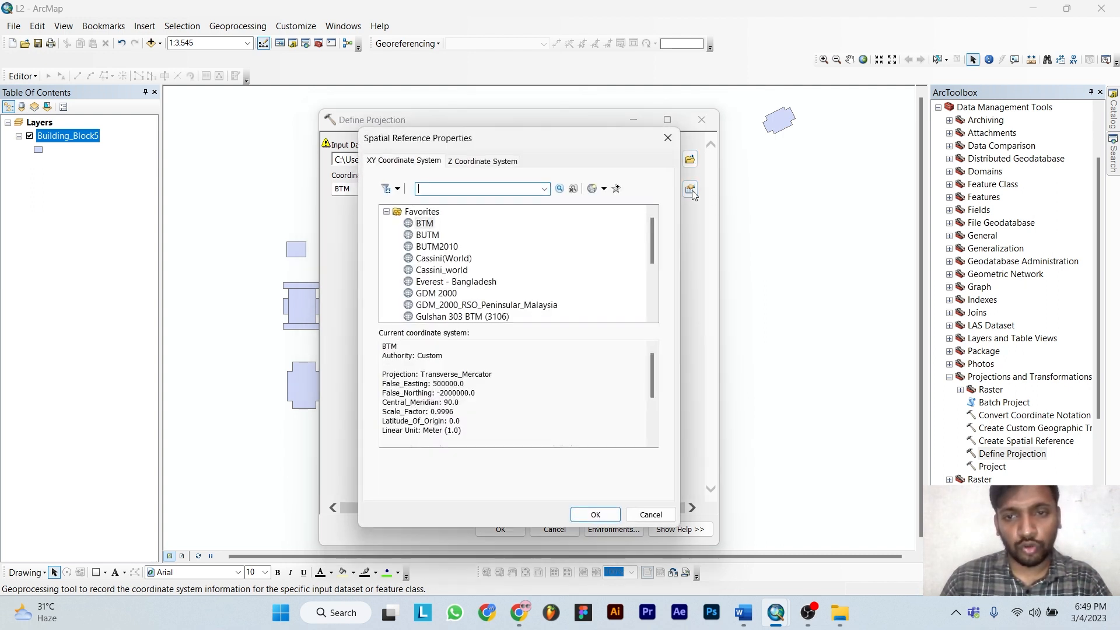
{"action": "left_click", "coordinate": [604, 189]}
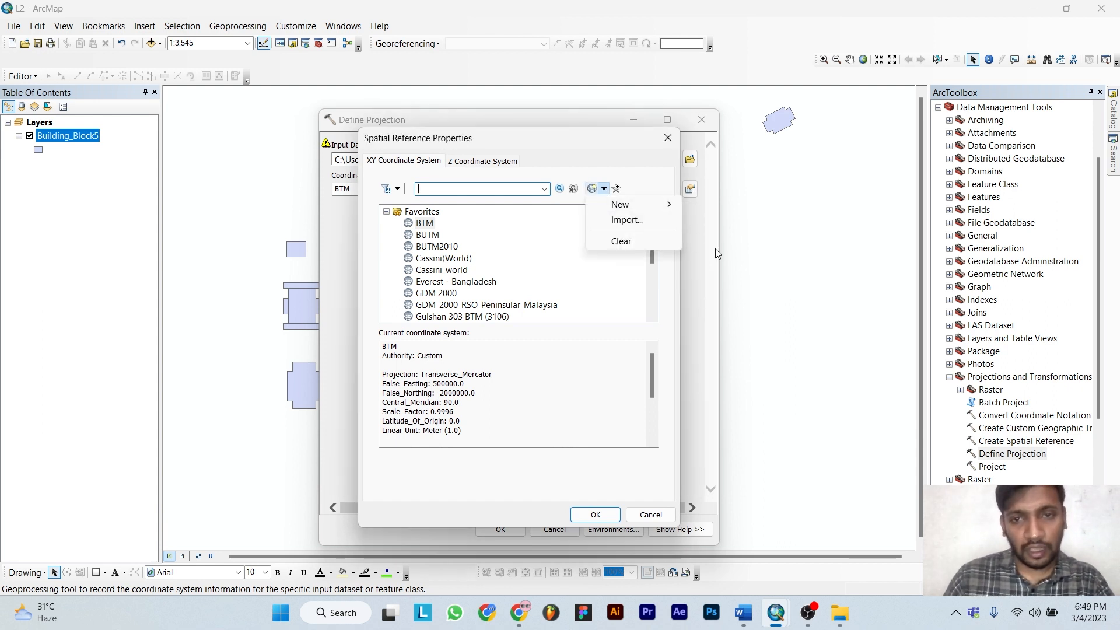
{"action": "left_click", "coordinate": [621, 242]}
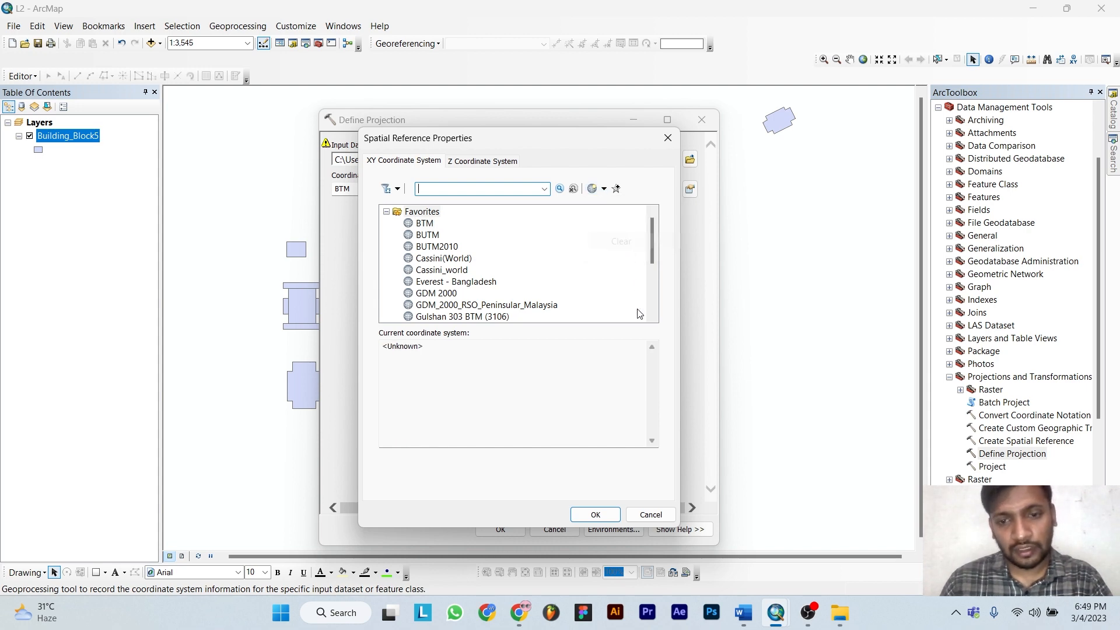
{"action": "left_click", "coordinate": [595, 515]}
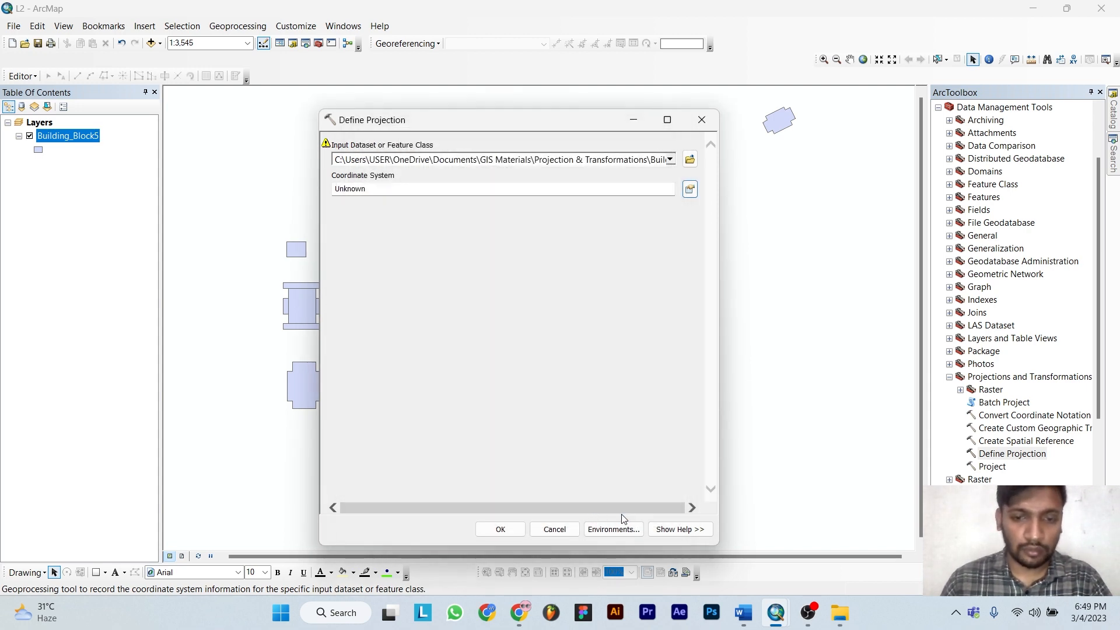
{"action": "left_click", "coordinate": [501, 529]}
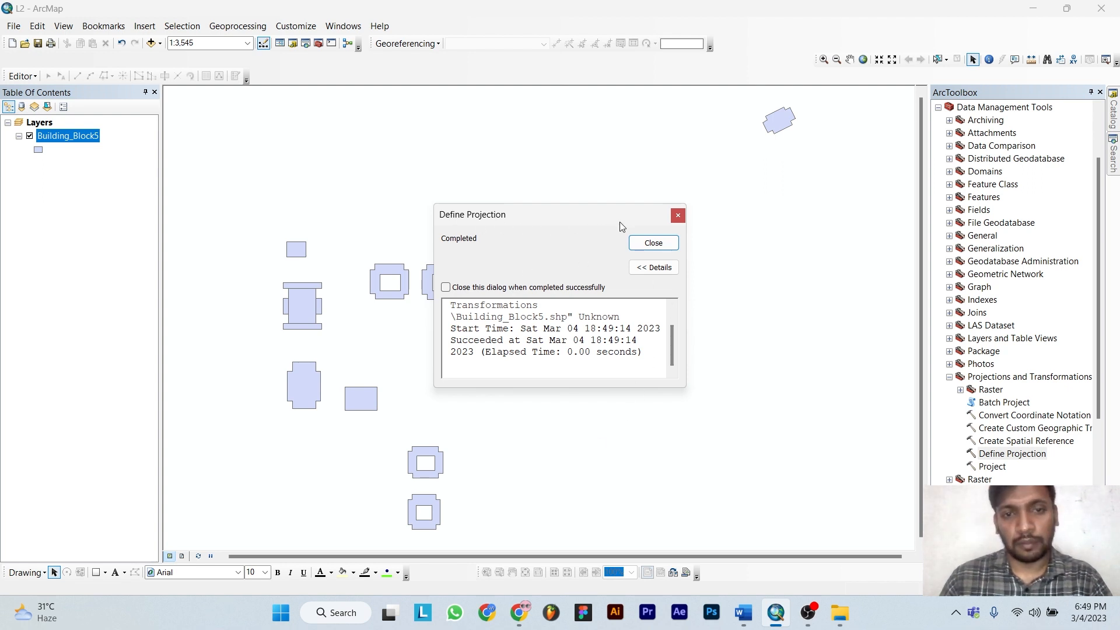
{"action": "left_click", "coordinate": [677, 216]}
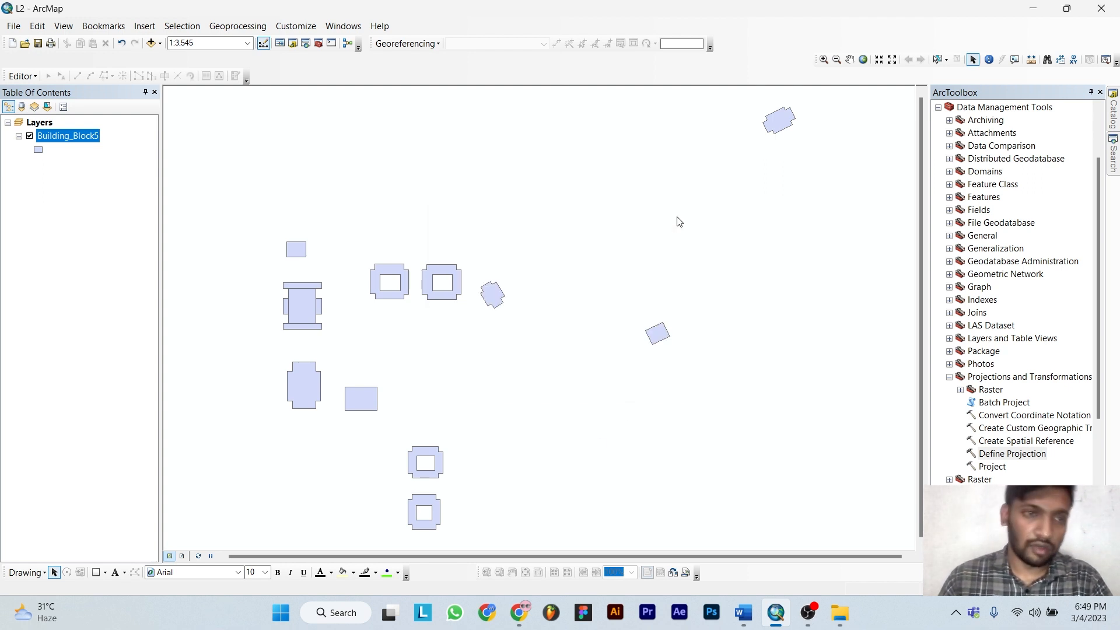
{"action": "right_click", "coordinate": [60, 135]}
{"action": "left_click", "coordinate": [121, 414]}
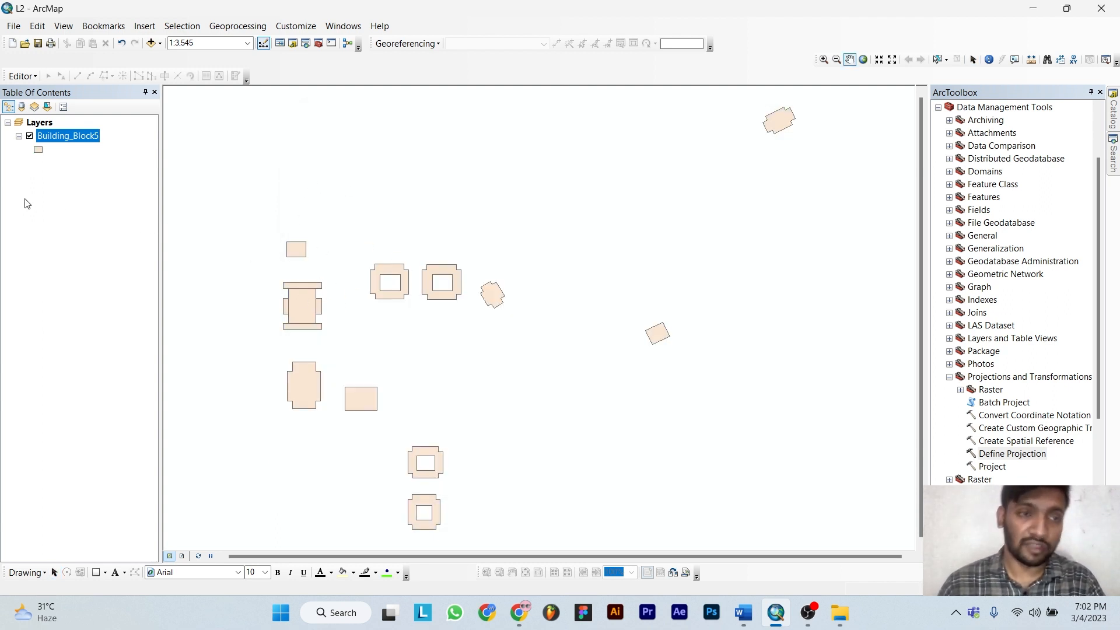
Start Define Projection again and load Building_Block5.shp as the input dataset
{"action": "double_click", "coordinate": [1006, 458]}
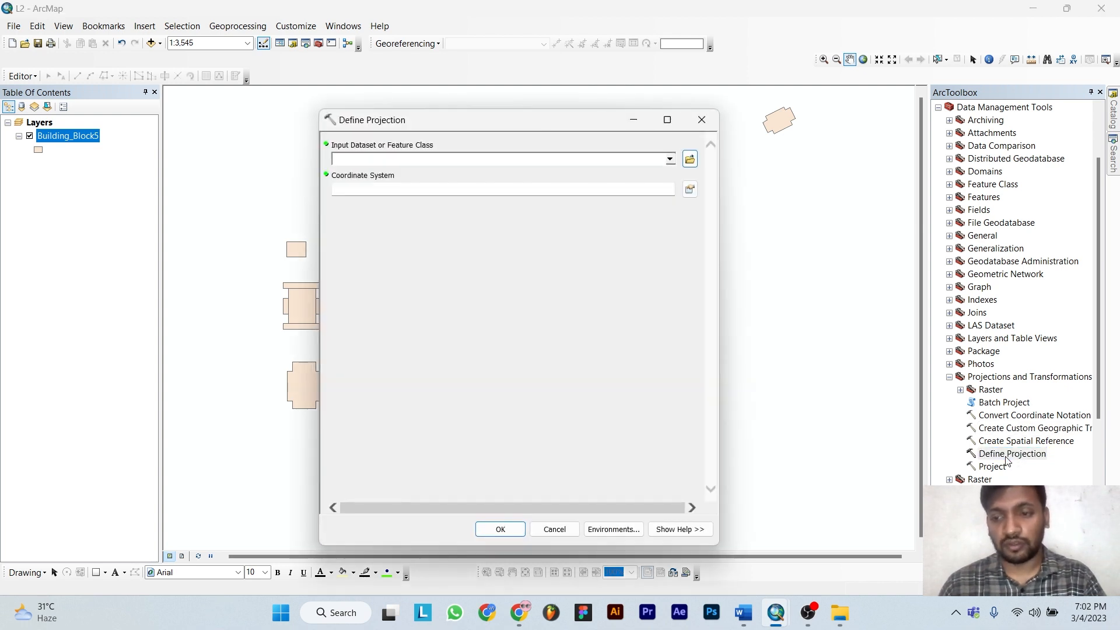
{"action": "left_click", "coordinate": [689, 160]}
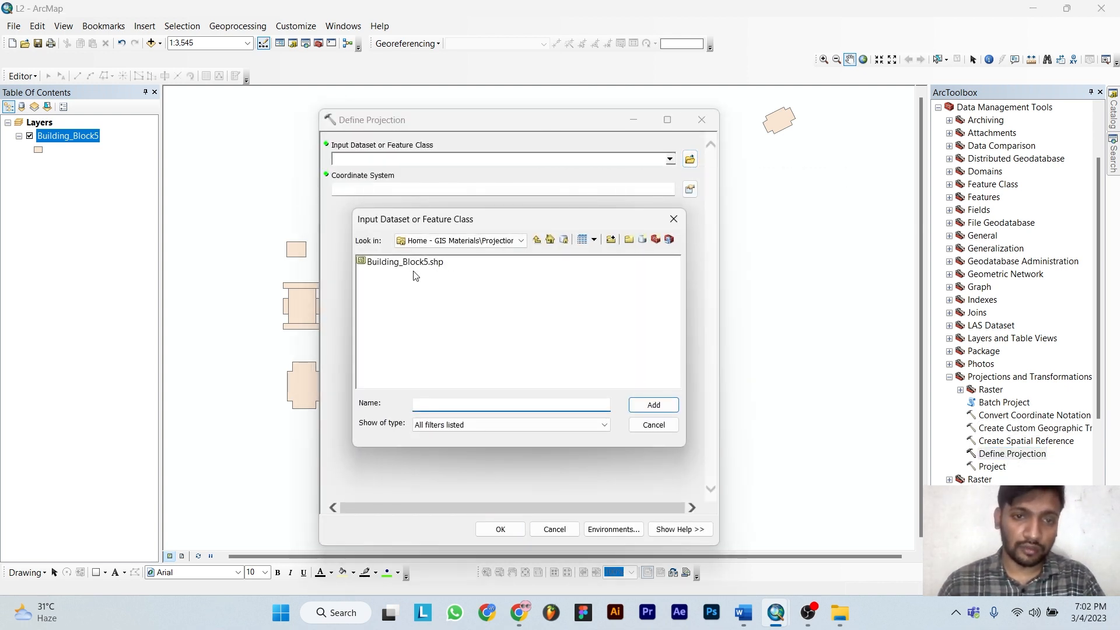
{"action": "left_click", "coordinate": [412, 264]}
{"action": "left_click", "coordinate": [654, 403]}
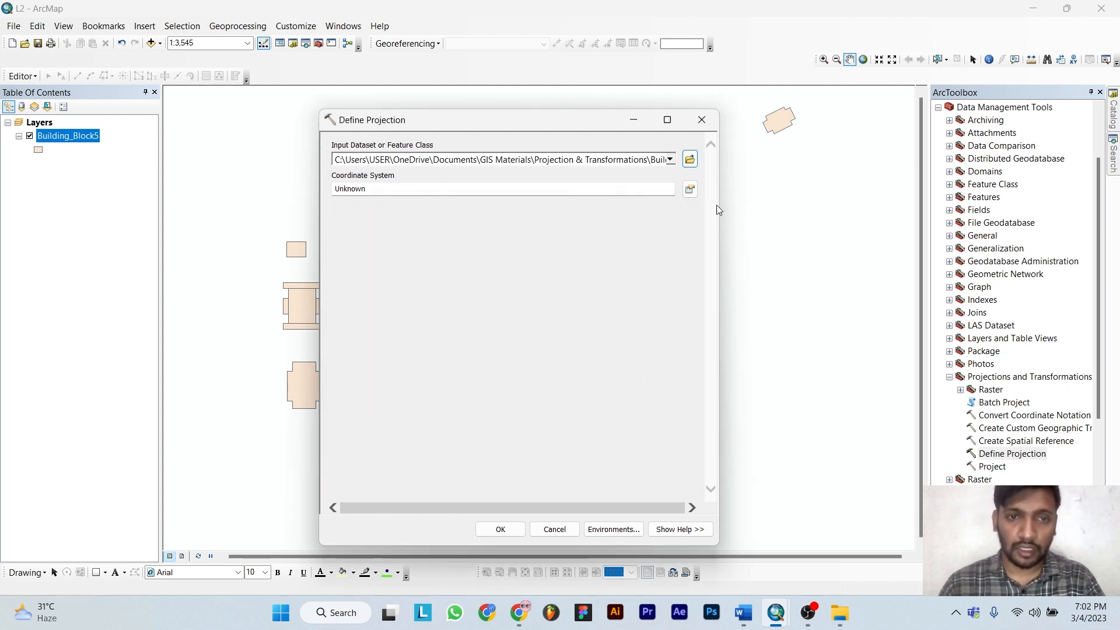
Create a new projected coordinate system named BTM2 using the Transverse_Mercator projection
{"action": "left_click", "coordinate": [689, 192]}
{"action": "left_click", "coordinate": [603, 188]}
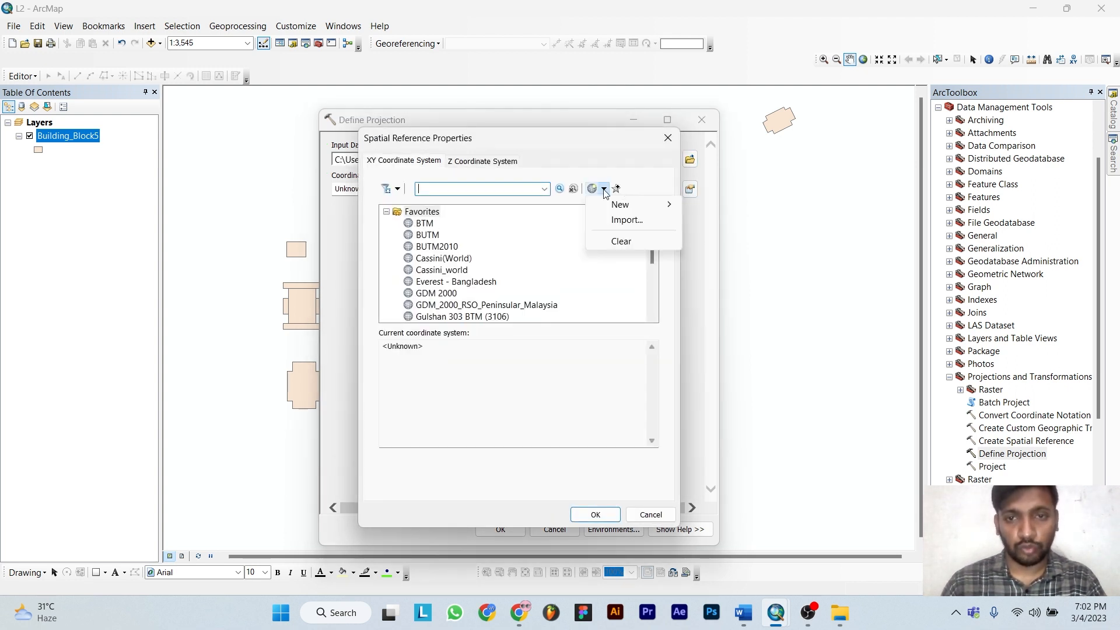
{"action": "mouse_move", "coordinate": [617, 203]}
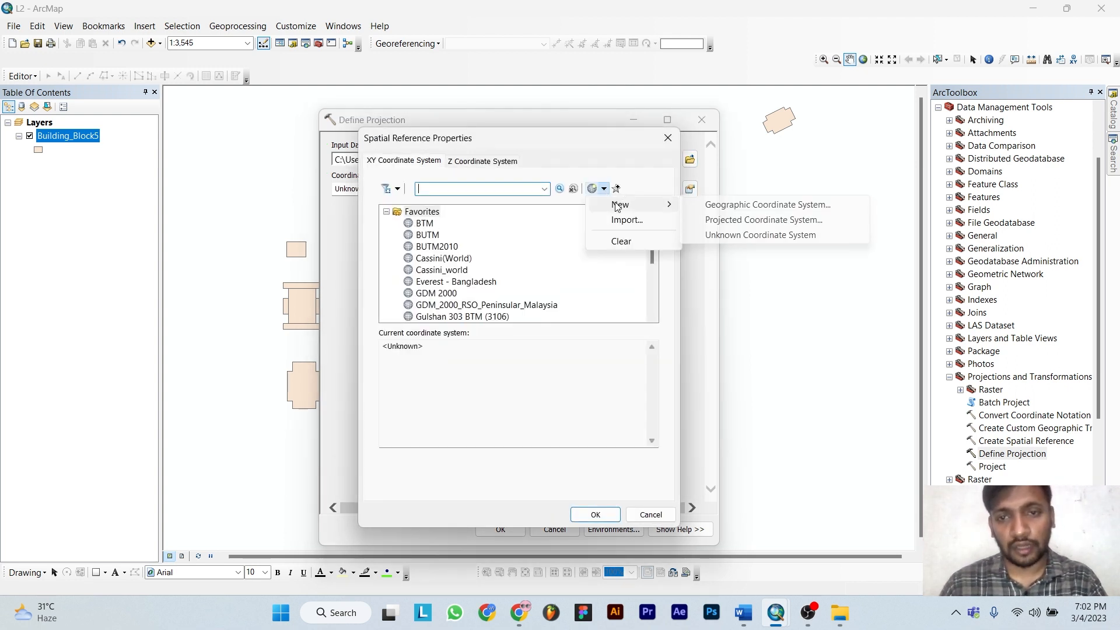
{"action": "left_click", "coordinate": [715, 219]}
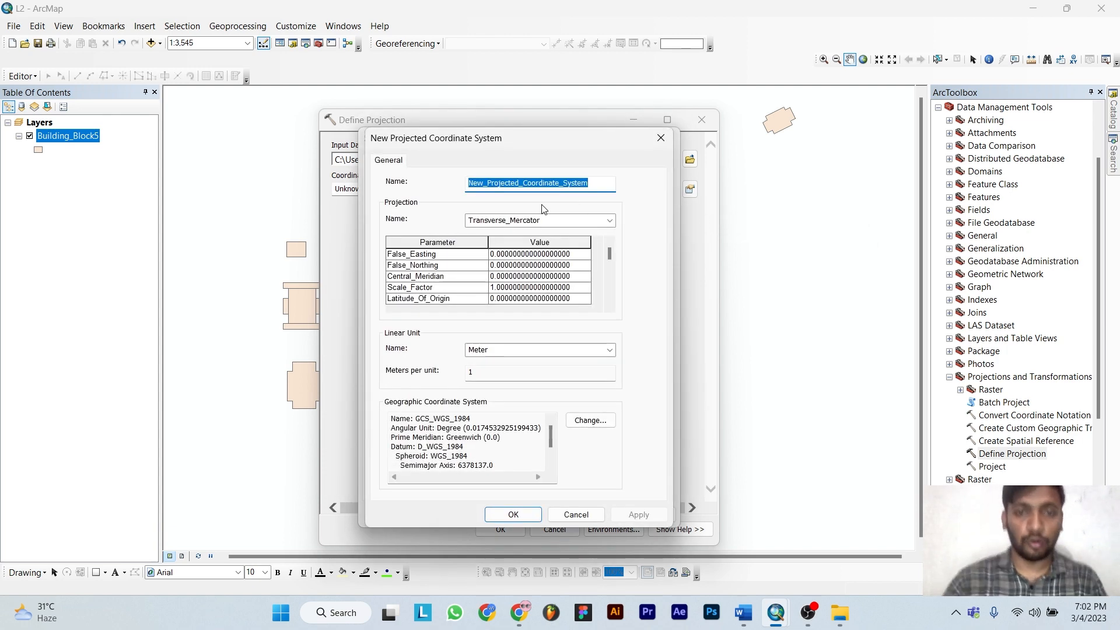
{"action": "type", "text": "BT"}
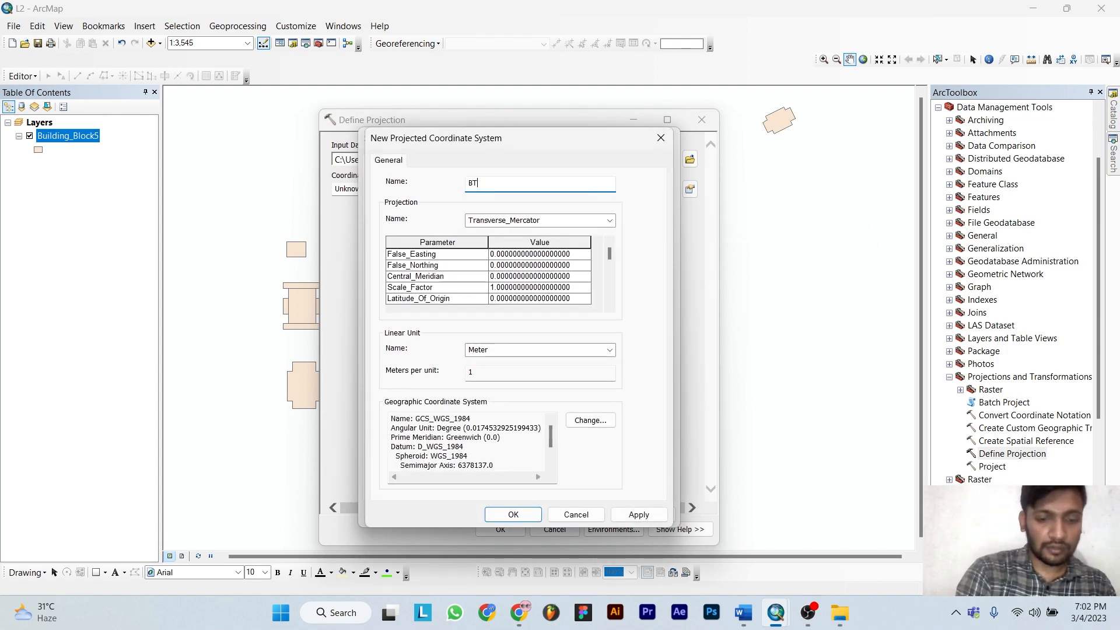
{"action": "type", "text": "M2"}
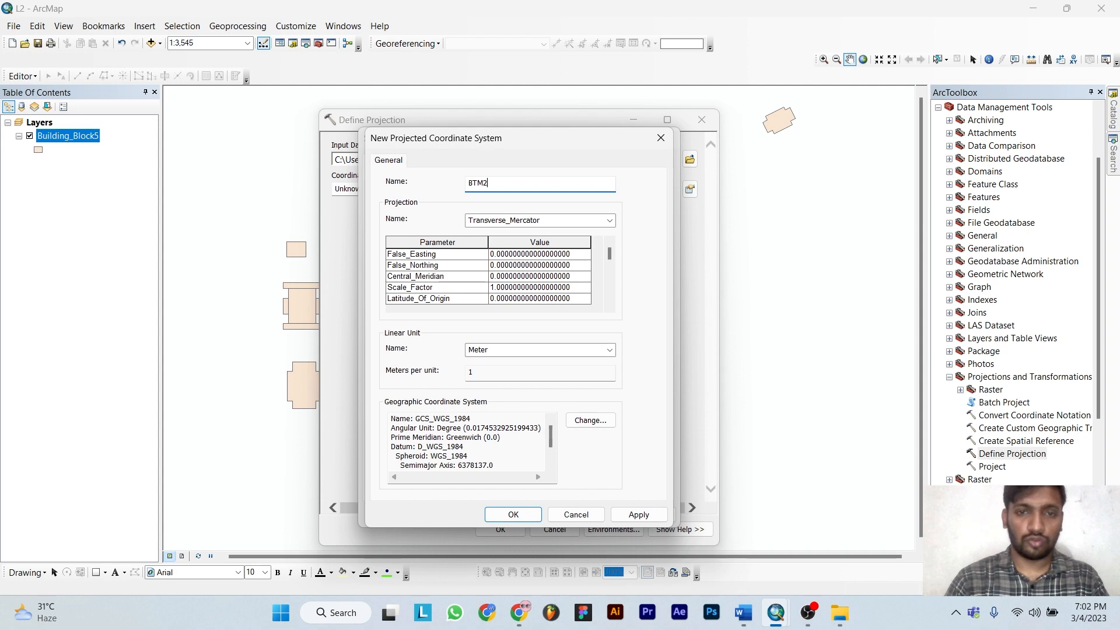
{"action": "left_click", "coordinate": [610, 221]}
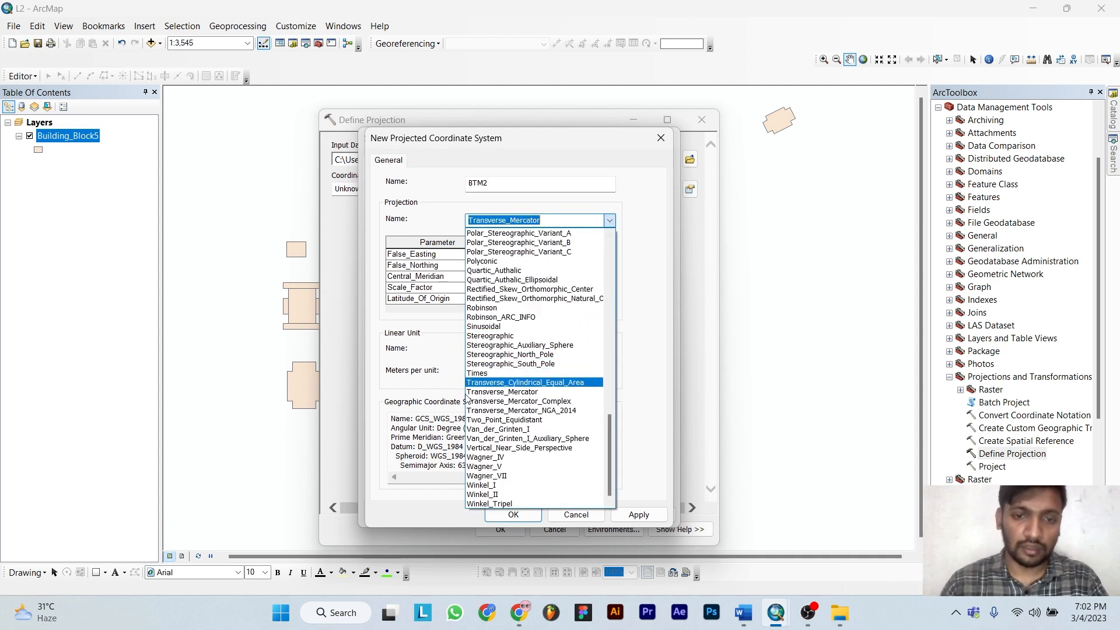
{"action": "left_click", "coordinate": [506, 391]}
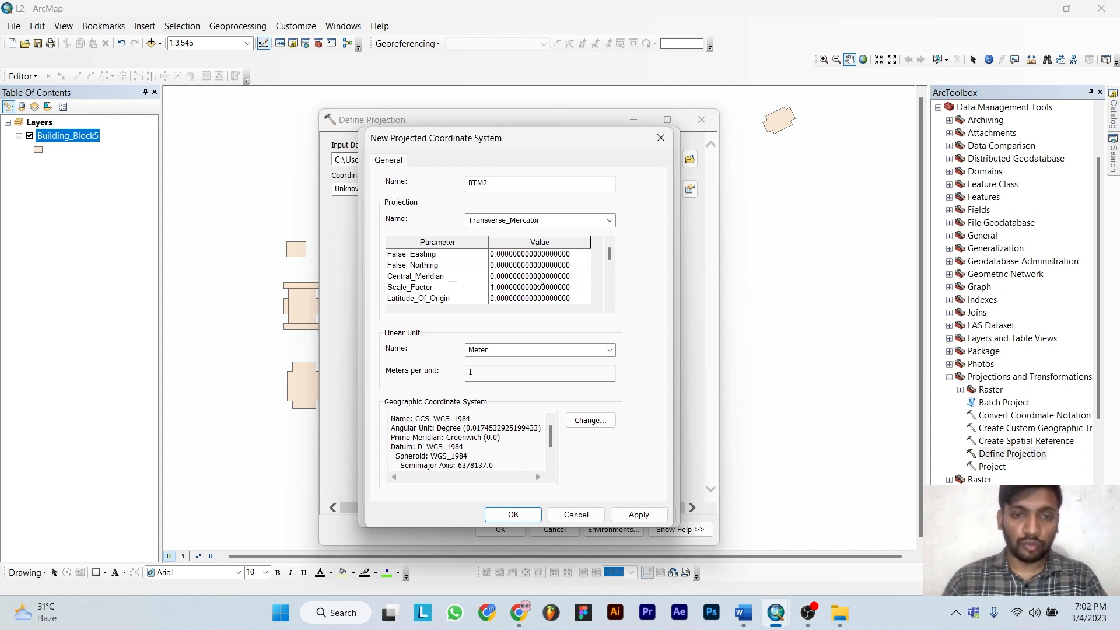
Set BTM2's False_Easting to 500000 and False_Northing to -2000000
{"action": "left_click", "coordinate": [570, 256]}
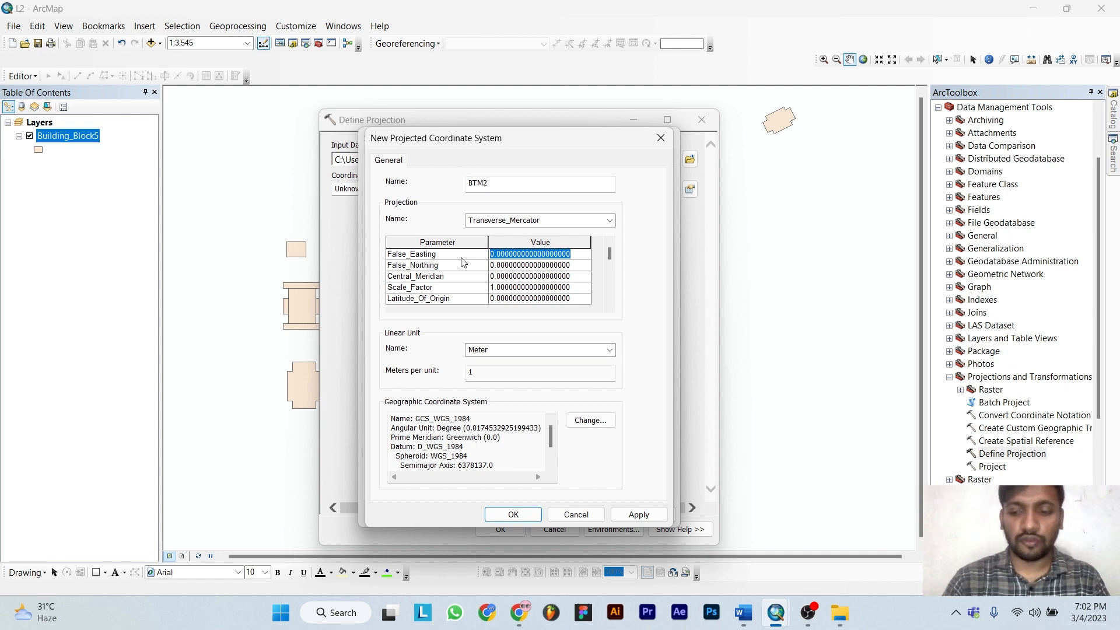
{"action": "type", "text": "500000"}
{"action": "left_click", "coordinate": [537, 270]}
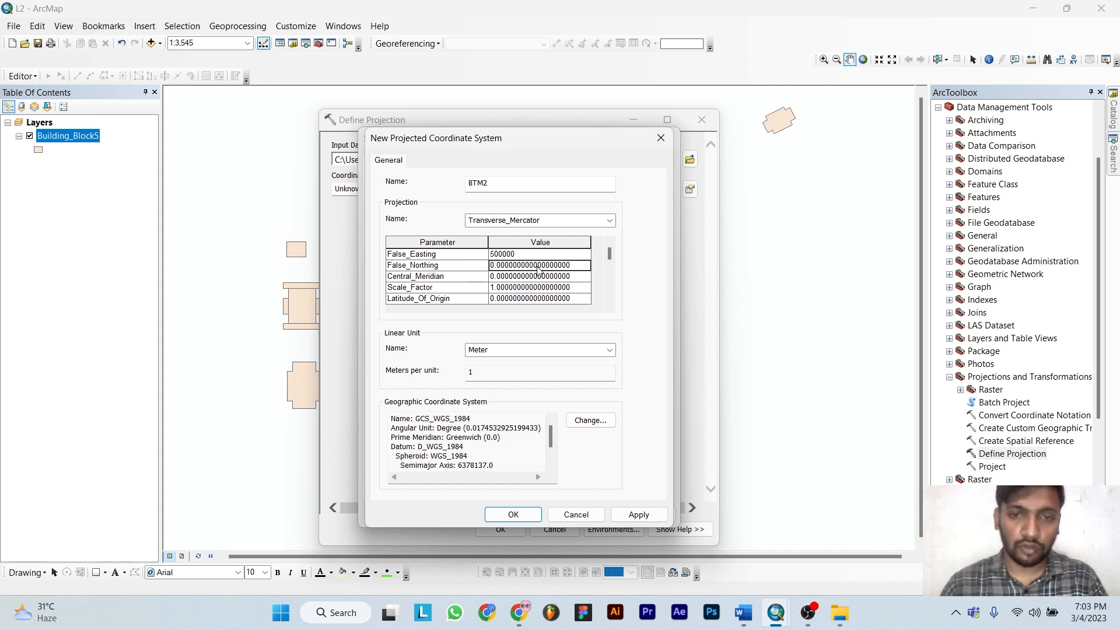
{"action": "left_click", "coordinate": [528, 266]}
{"action": "type", "text": "-2"}
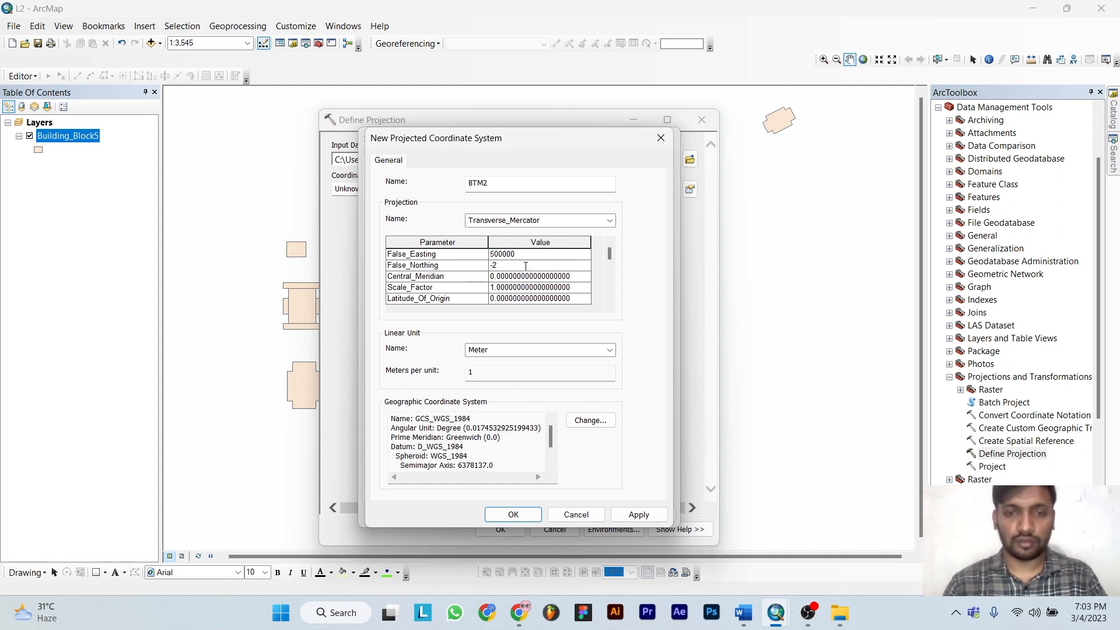
{"action": "type", "text": "000000"}
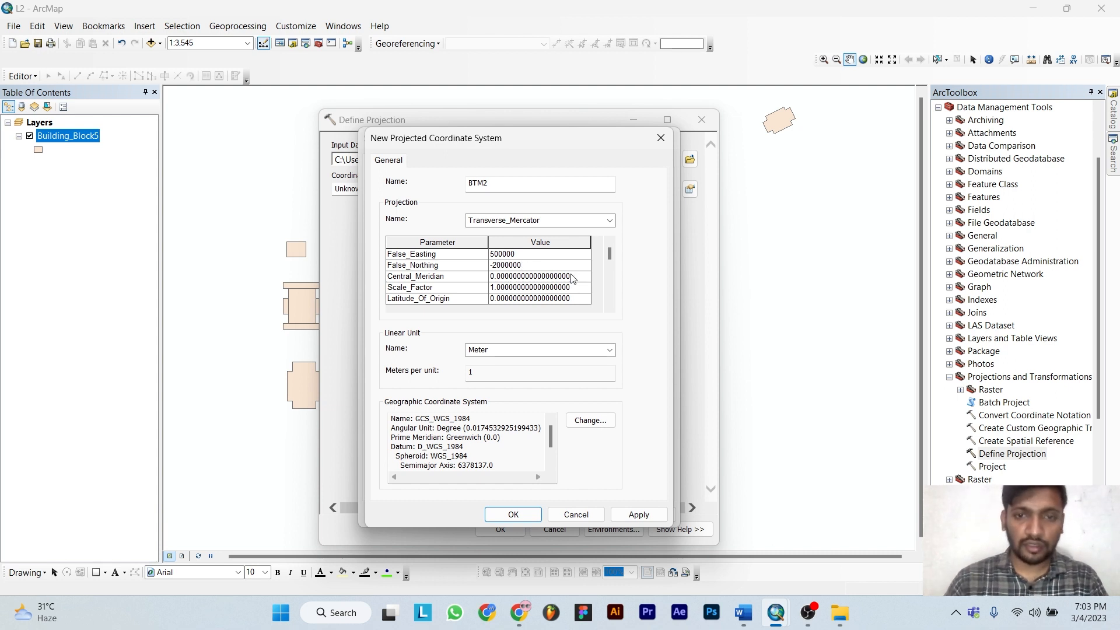
Set BTM2's Central_Meridian to 90 and Scale_Factor to .9996, and apply the projection parameters
{"action": "left_click", "coordinate": [571, 278]}
{"action": "left_click", "coordinate": [501, 278]}
{"action": "type", "text": "6"}
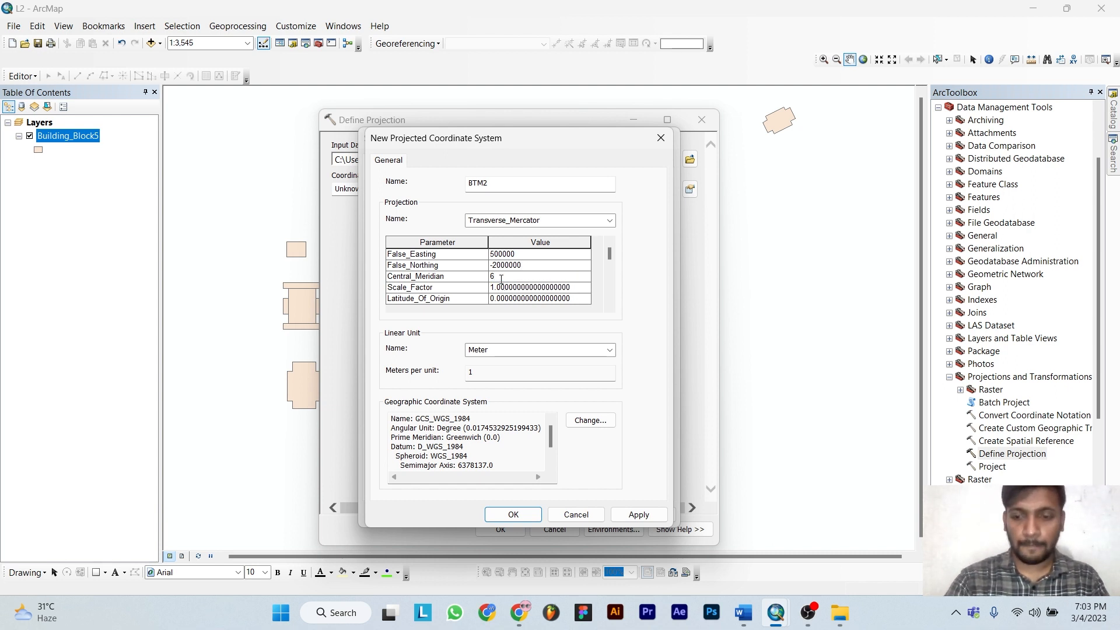
{"action": "key", "text": "BackSpace"}
{"action": "type", "text": "90"}
{"action": "left_click", "coordinate": [570, 289]}
{"action": "left_click", "coordinate": [569, 287]}
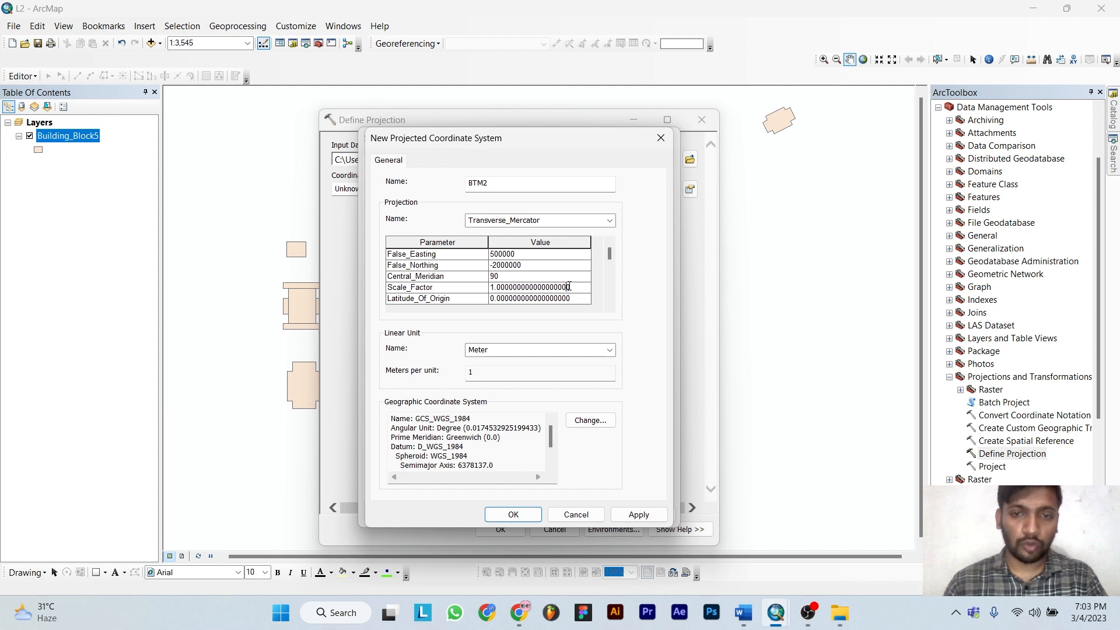
{"action": "double_click", "coordinate": [569, 287]}
{"action": "type", "text": ".9996"}
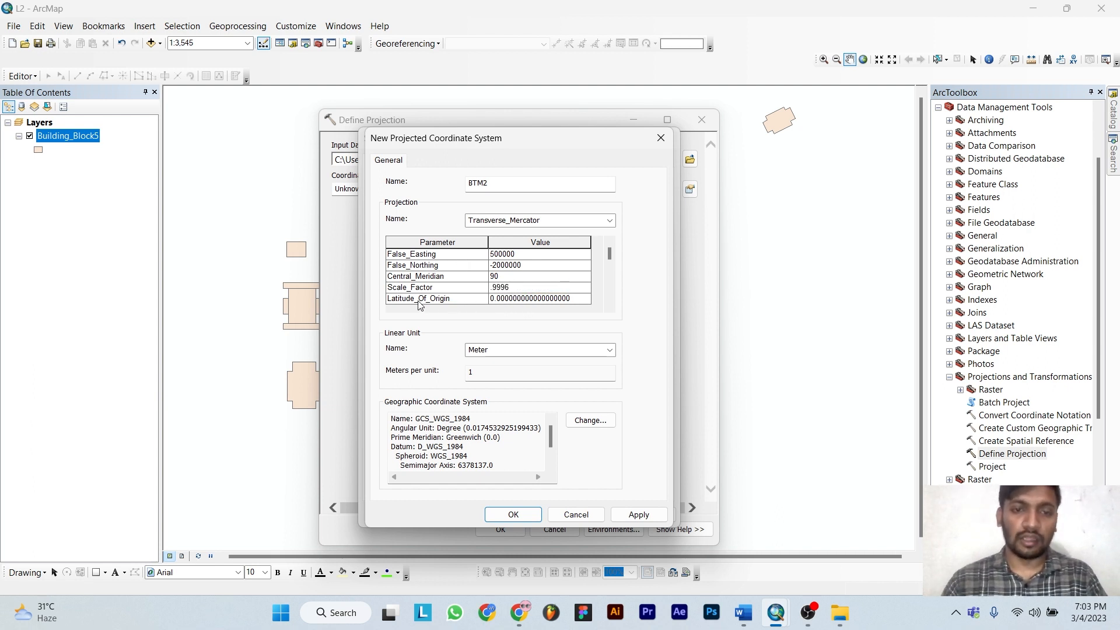
{"action": "left_click", "coordinate": [505, 299]}
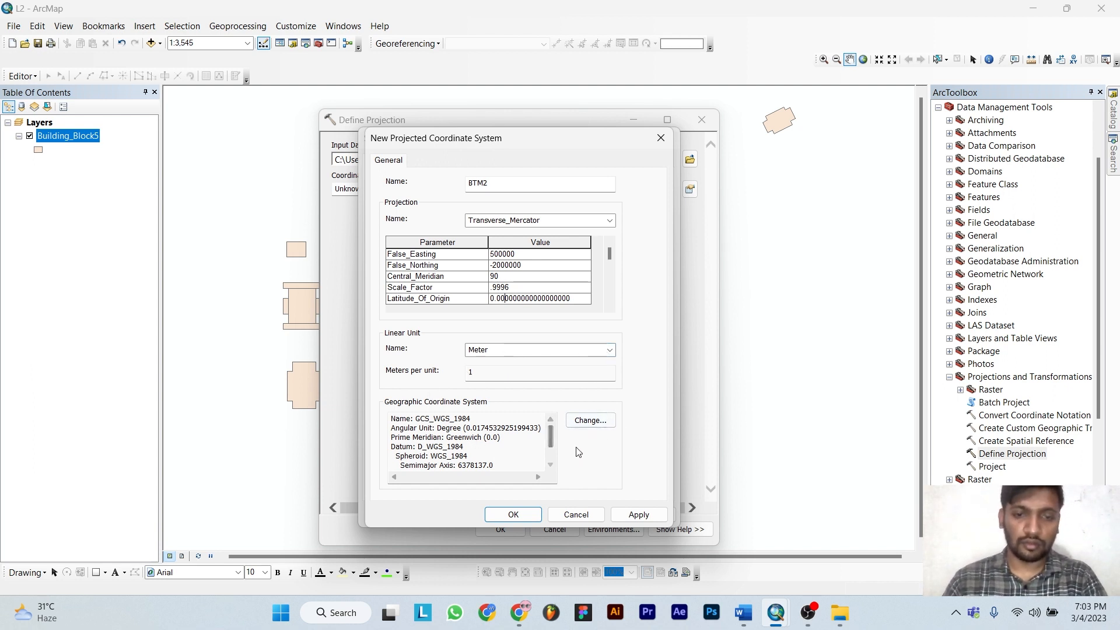
{"action": "left_click", "coordinate": [638, 515]}
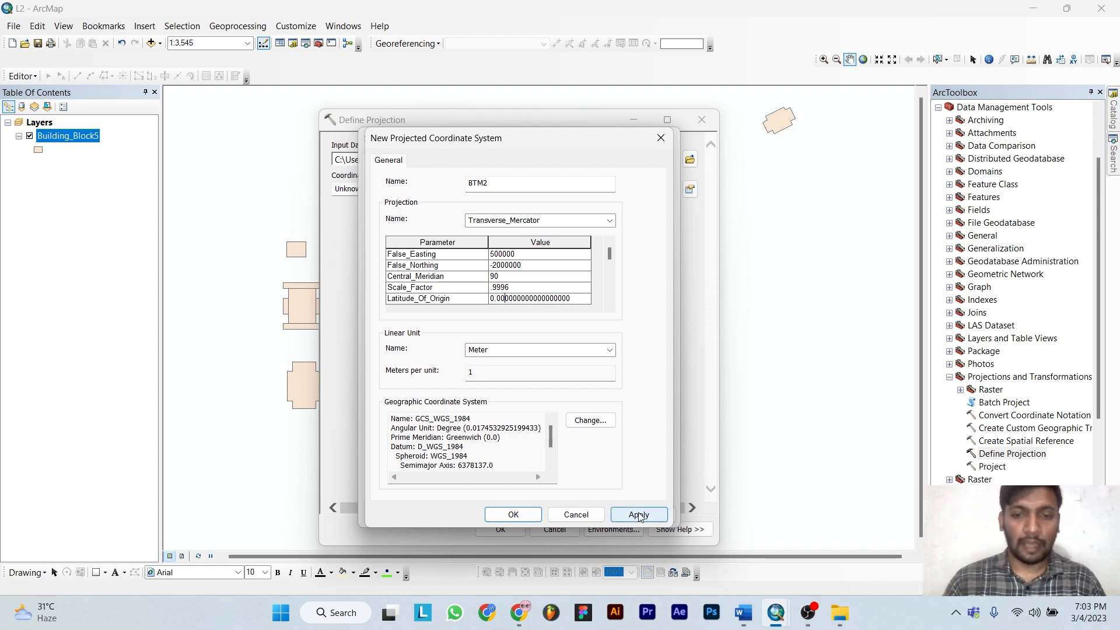
Accept BTM2 as the coordinate system, run Define Projection on Building_Block5, and close the completion report
{"action": "left_click", "coordinate": [513, 515]}
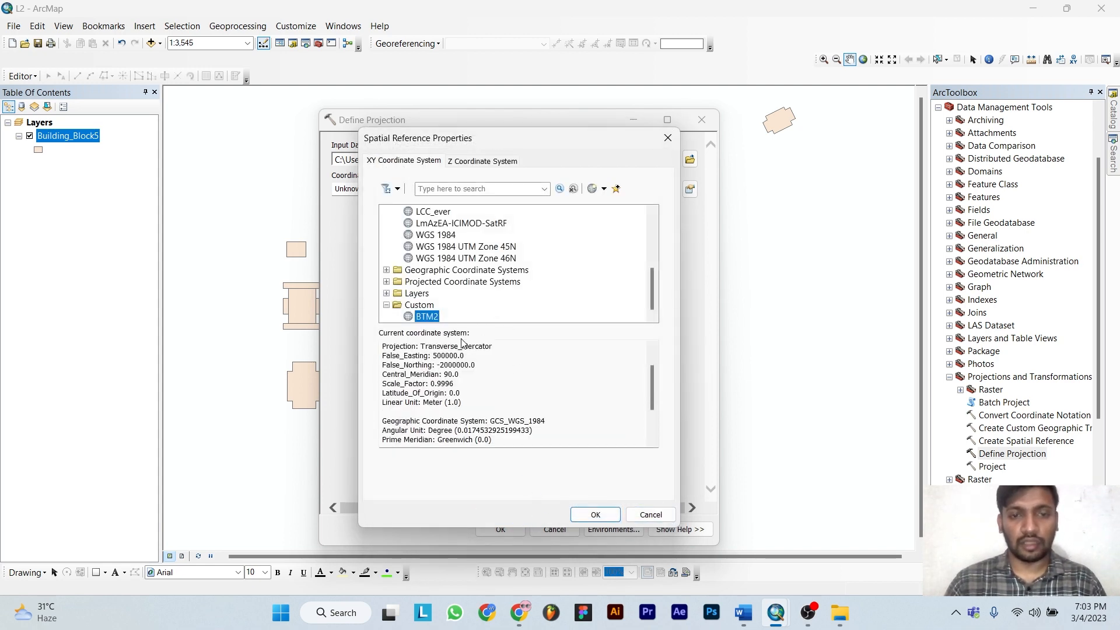
{"action": "left_click", "coordinate": [595, 514]}
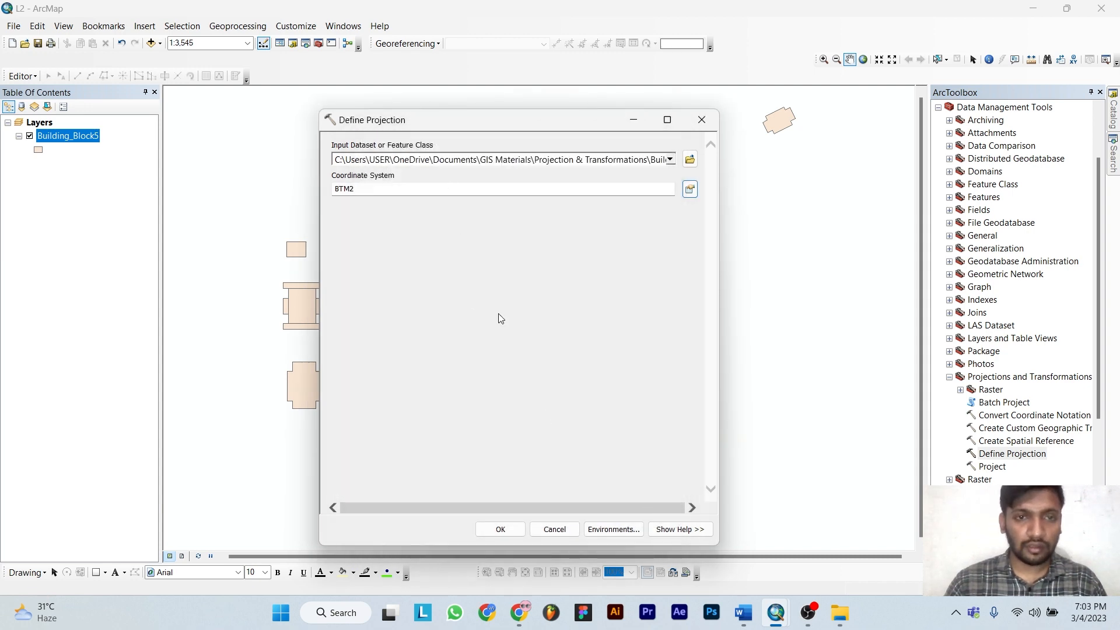
{"action": "left_click", "coordinate": [501, 529]}
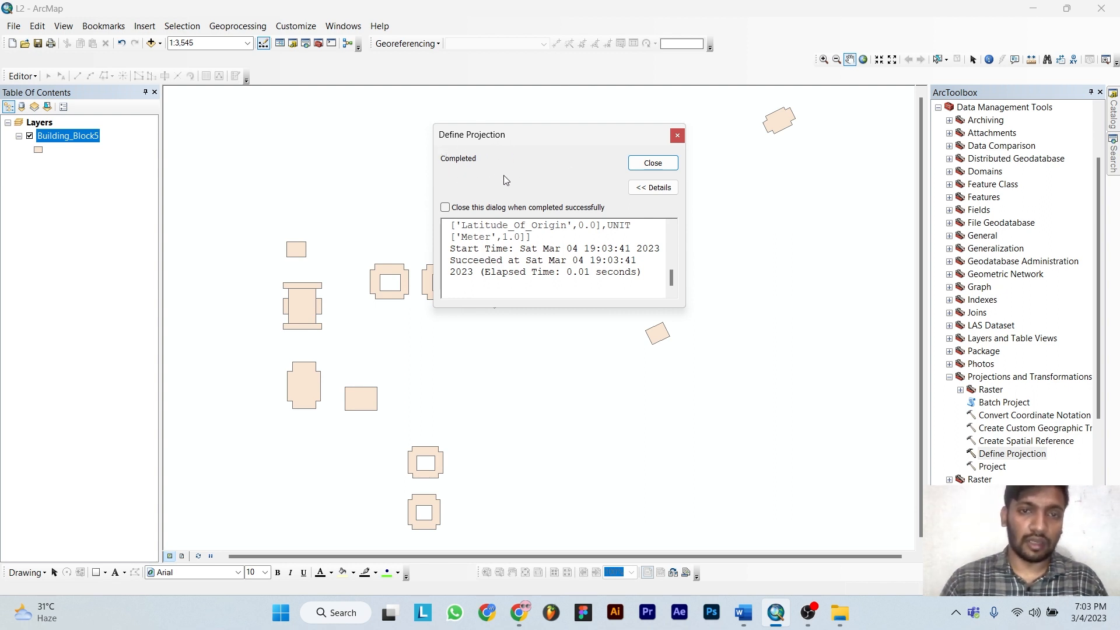
{"action": "left_click", "coordinate": [656, 166]}
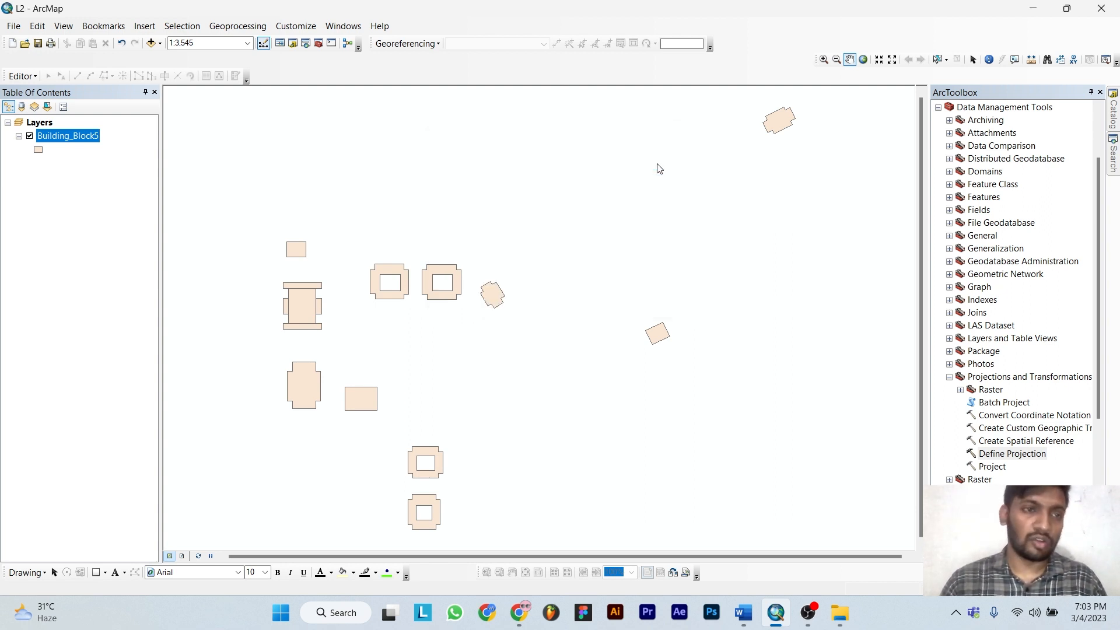
Check the projected coordinate system details in the source properties of the Building_Block5 layer
{"action": "right_click", "coordinate": [78, 136]}
{"action": "left_click", "coordinate": [137, 419]}
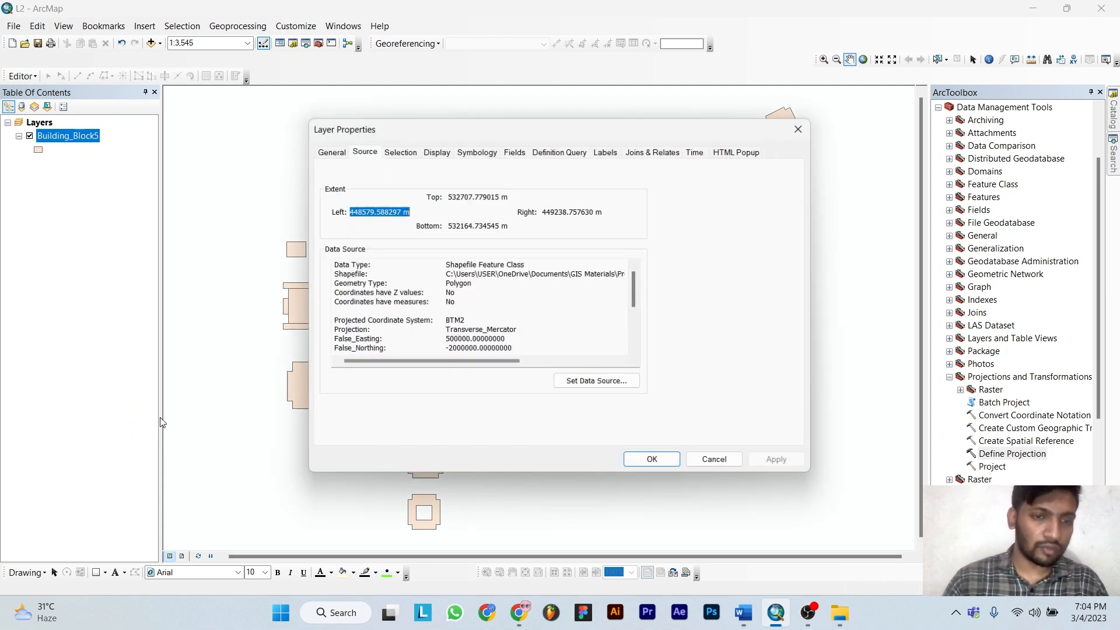
{"action": "scroll", "coordinate": [471, 330], "scroll_direction": "down", "scroll_amount": 1}
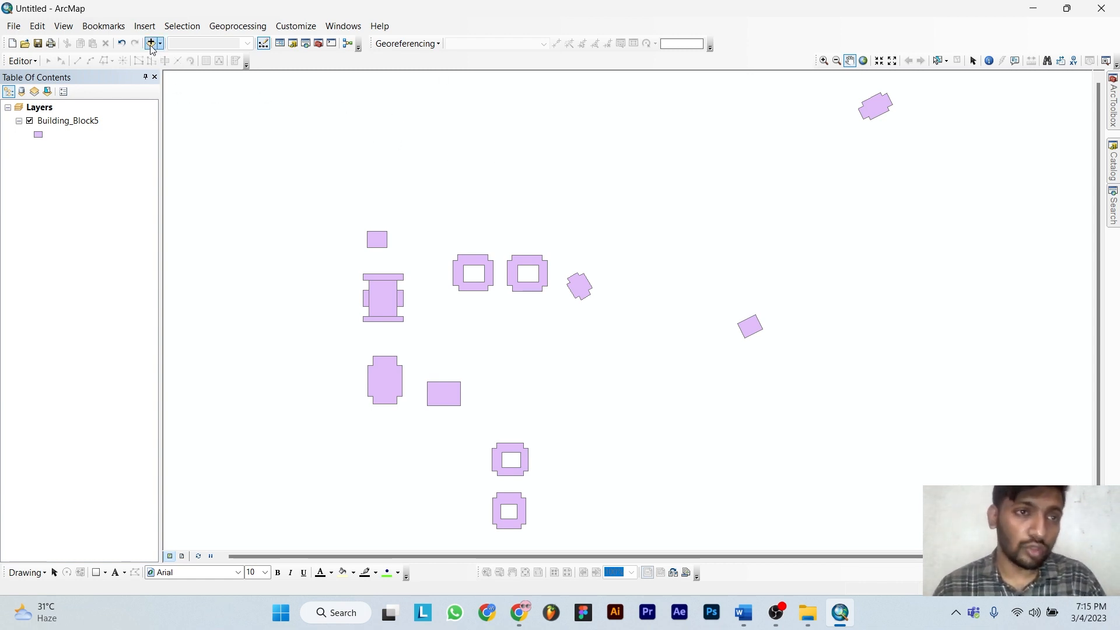
Insert a new data frame into the map document and select it
{"action": "left_click", "coordinate": [145, 26]}
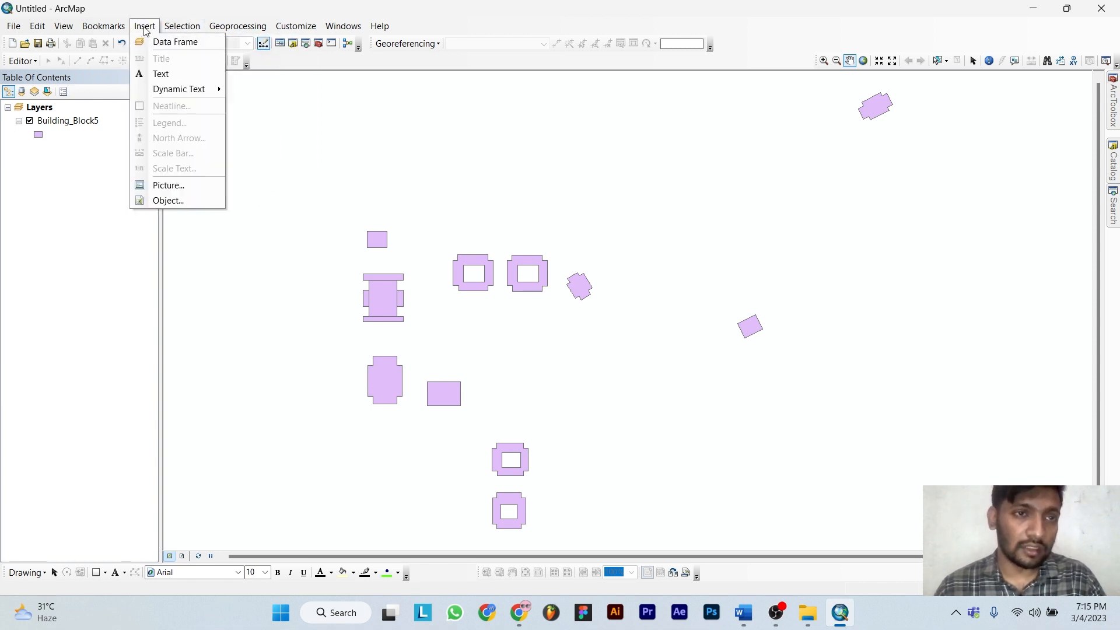
{"action": "left_click", "coordinate": [172, 47]}
{"action": "left_click", "coordinate": [67, 164]}
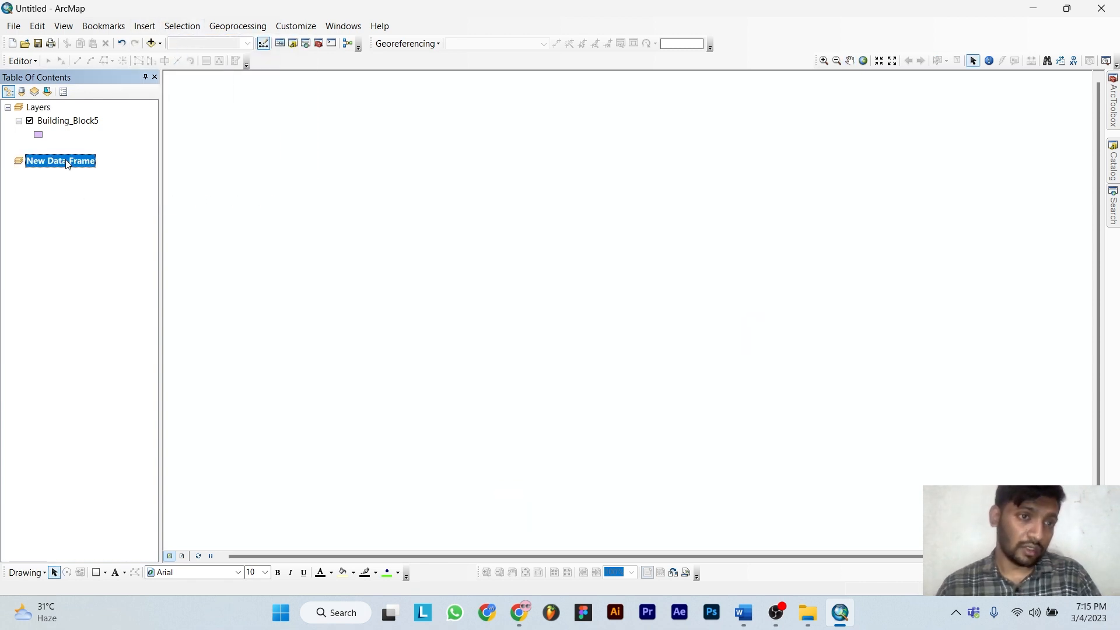
Set the new data frame's coordinate system to the favorite WGS 1984 UTM Zone 45N
{"action": "right_click", "coordinate": [67, 163]}
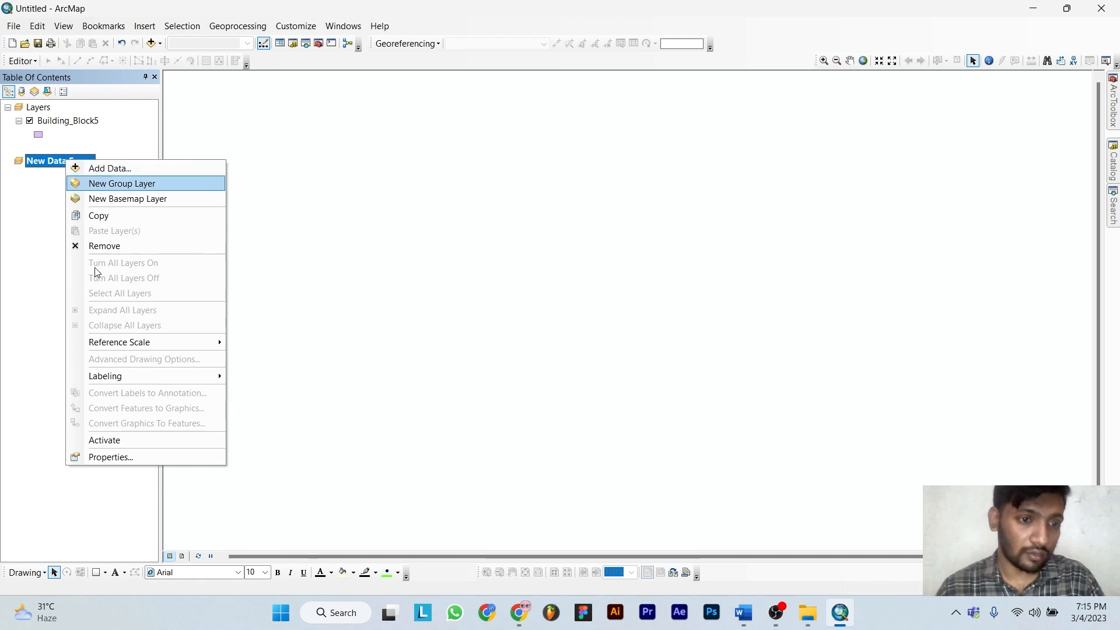
{"action": "left_click", "coordinate": [96, 456]}
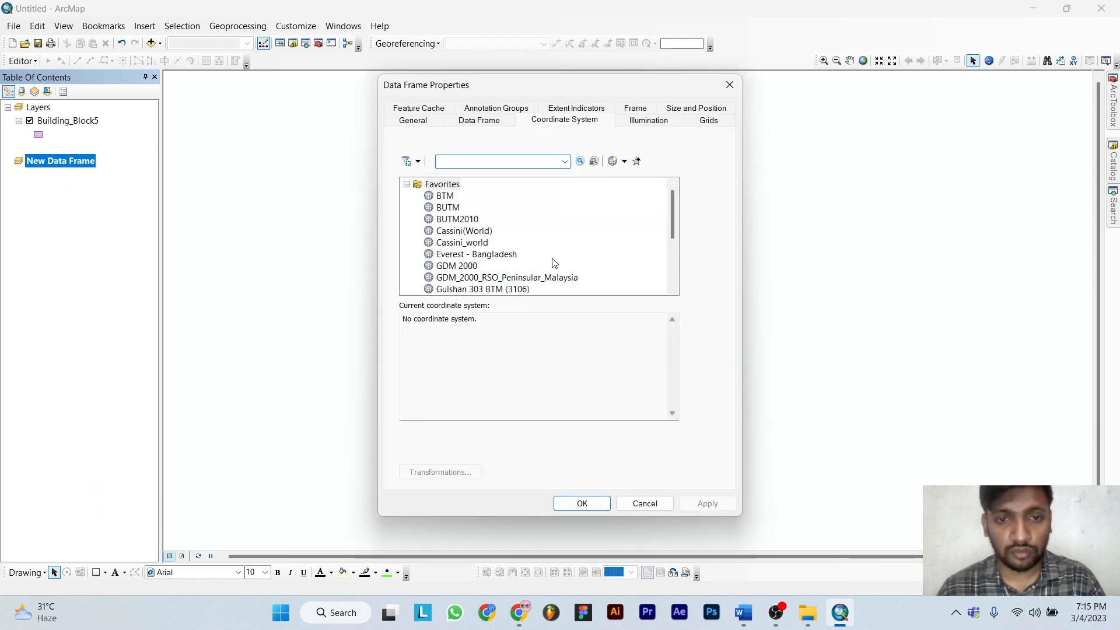
{"action": "scroll", "coordinate": [439, 276], "scroll_direction": "down", "scroll_amount": 3}
{"action": "left_click", "coordinate": [460, 255]}
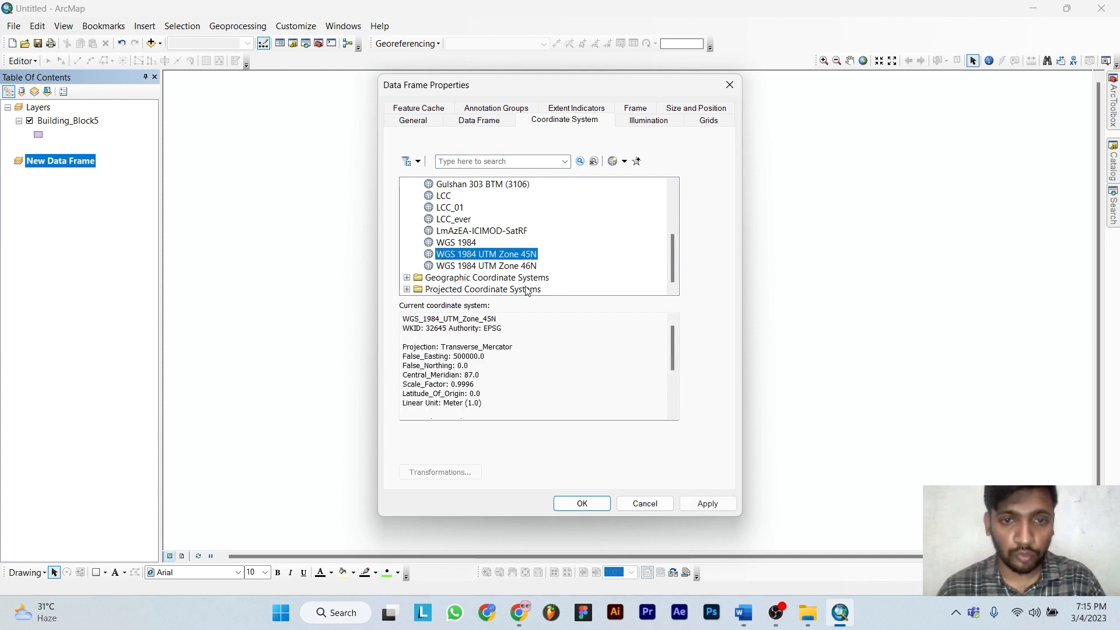
{"action": "left_click", "coordinate": [707, 504]}
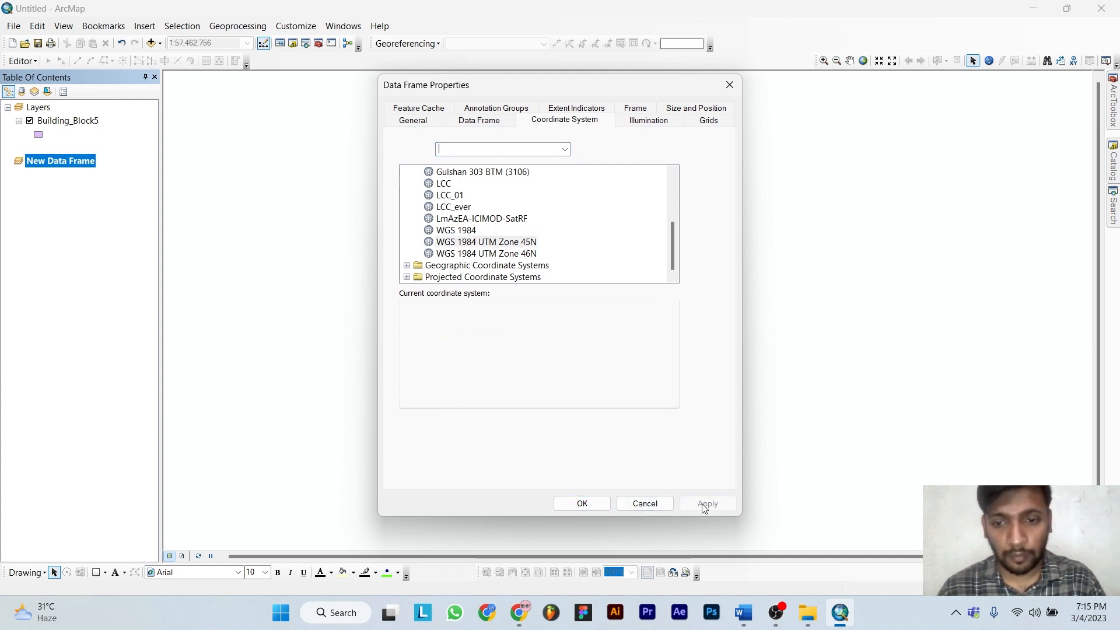
{"action": "left_click", "coordinate": [585, 505]}
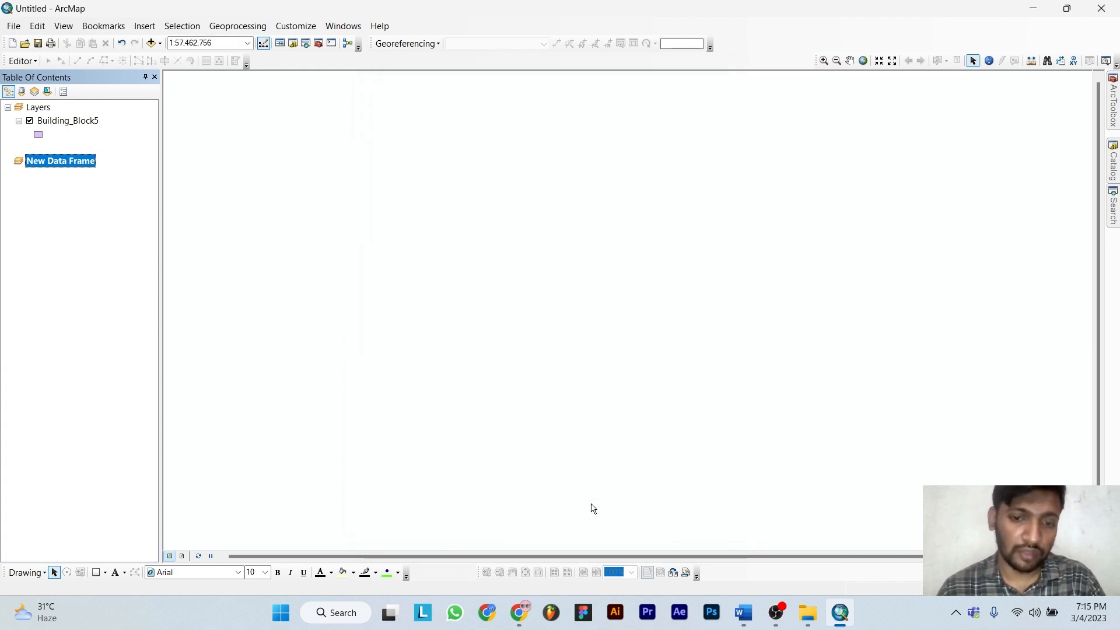
Review the coordinate system assigned to the new data frame in its properties
{"action": "right_click", "coordinate": [78, 164]}
{"action": "left_click", "coordinate": [147, 464]}
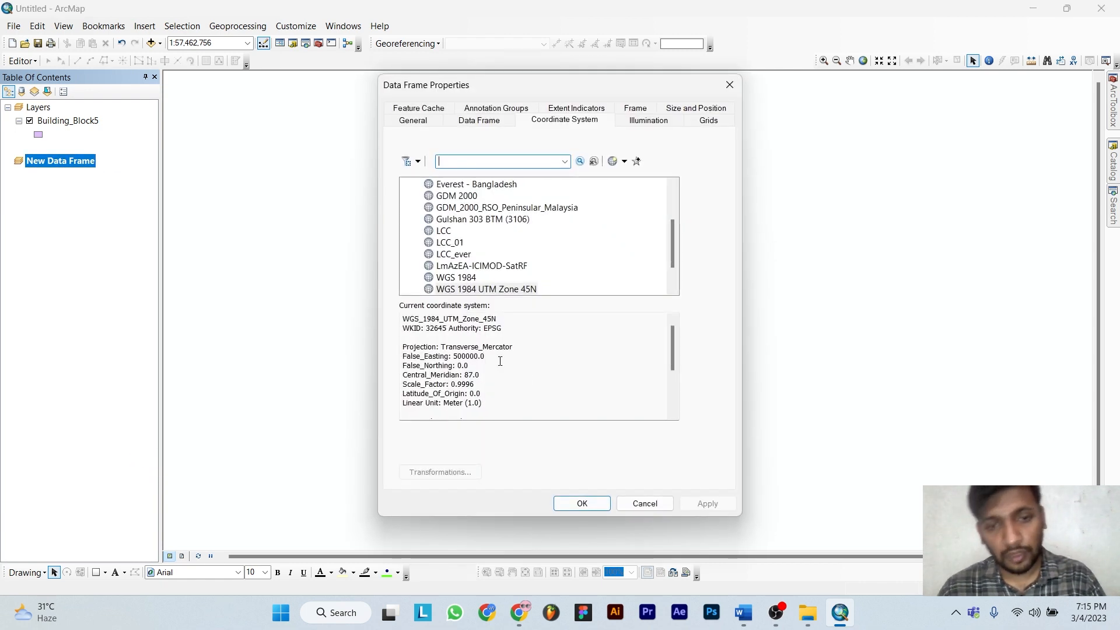
{"action": "left_click", "coordinate": [730, 84]}
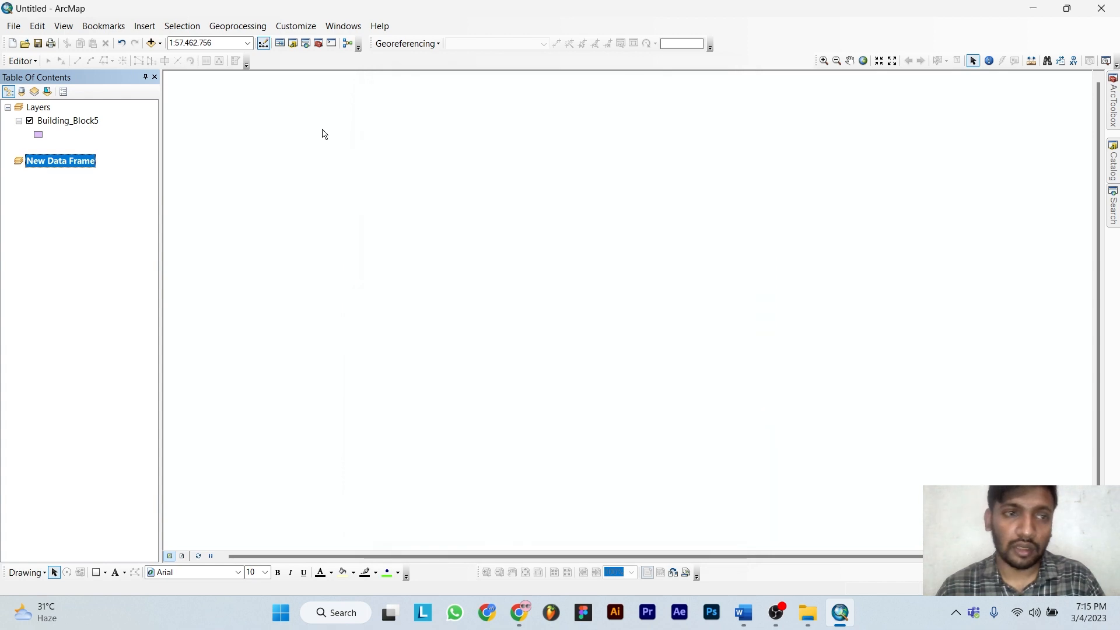
Copy the Building_Block5 layer into New Data Frame and open the geographic transformation settings, keeping GCS_WGS_1984 as the target
{"action": "left_click", "coordinate": [53, 120]}
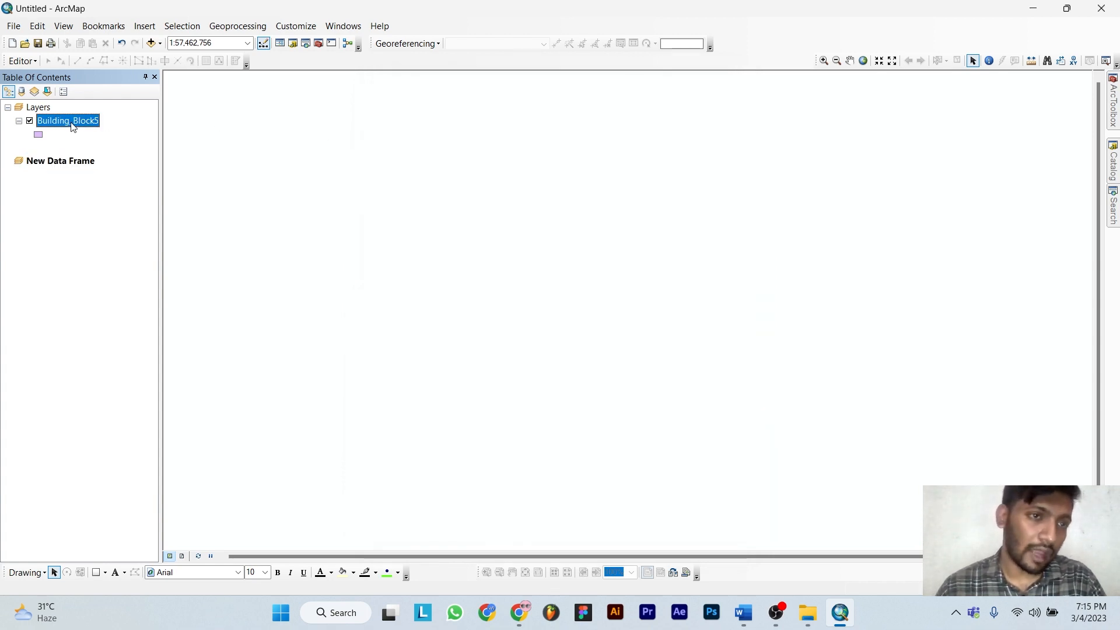
{"action": "left_click_drag", "start_coordinate": [87, 124], "coordinate": [80, 172]}
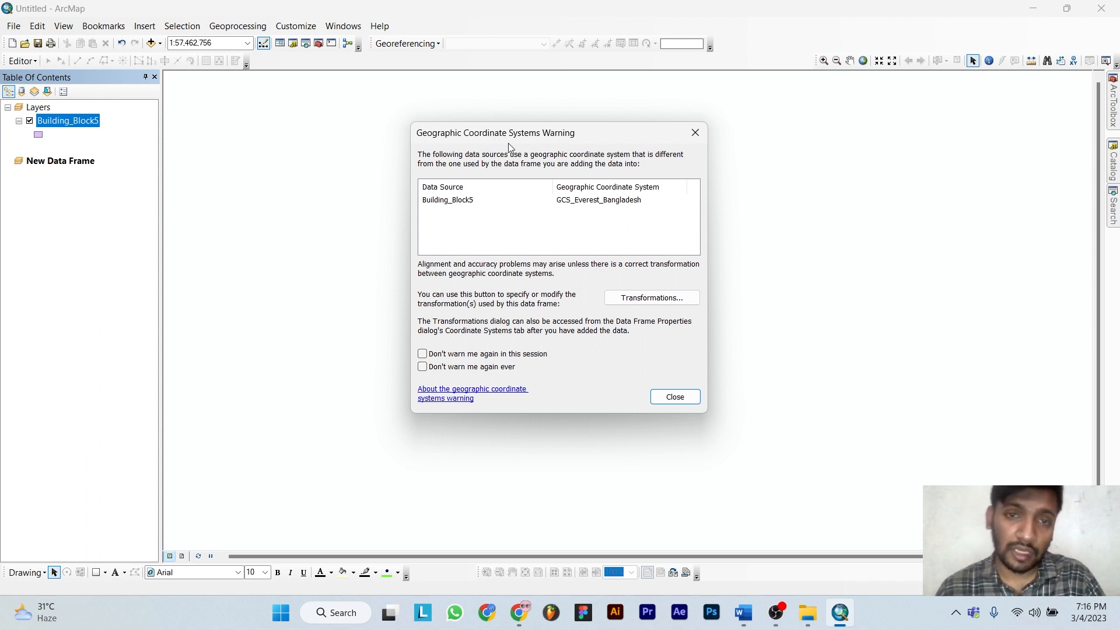
{"action": "left_click", "coordinate": [669, 298]}
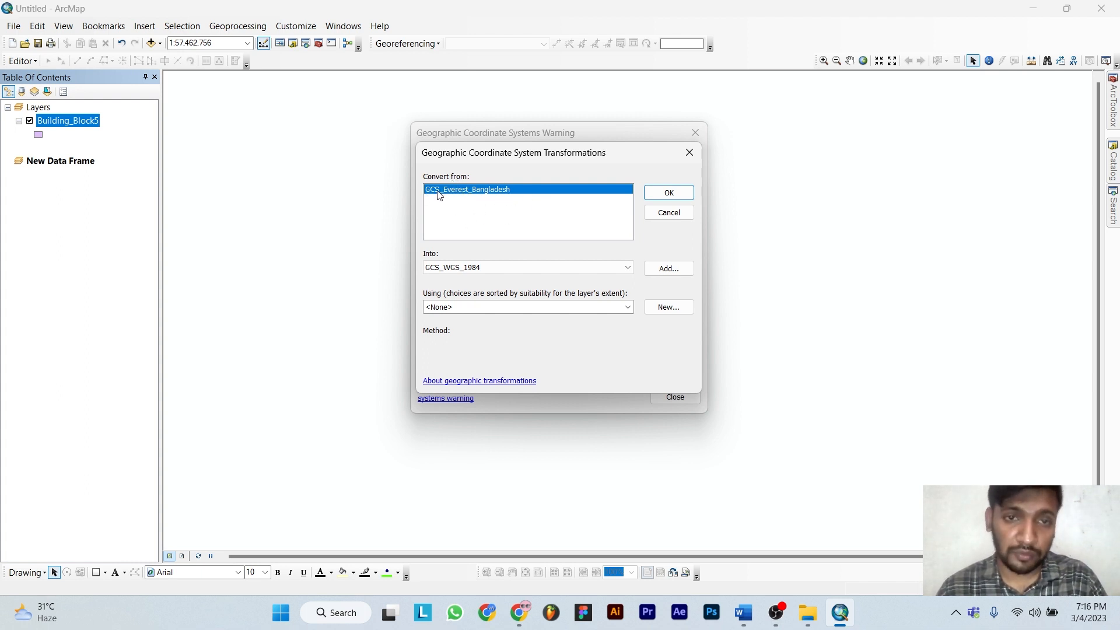
{"action": "left_click", "coordinate": [457, 266]}
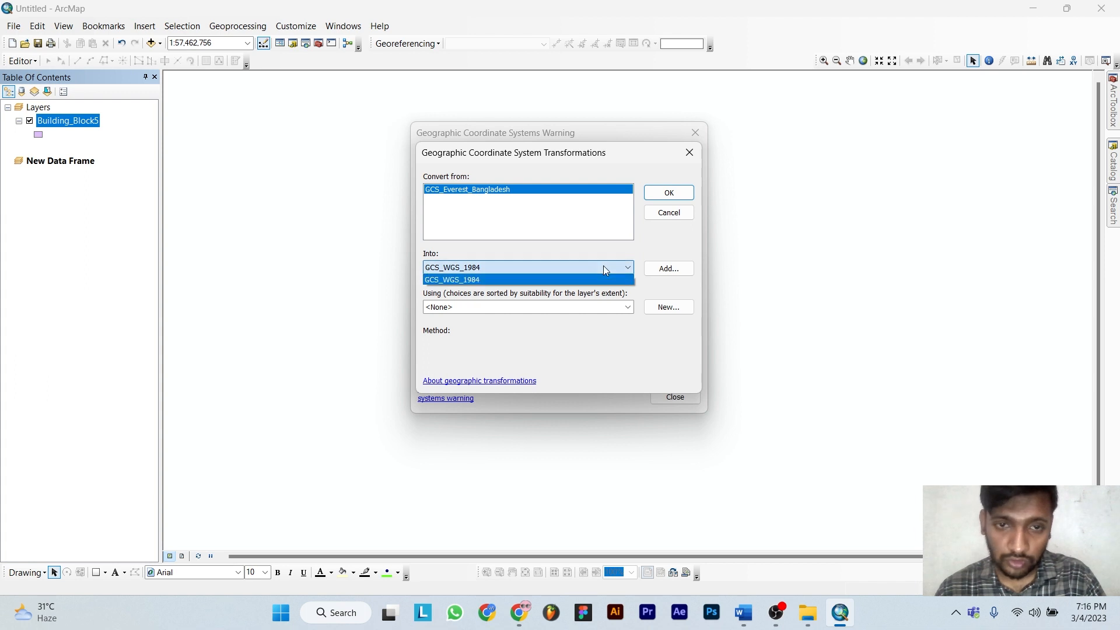
{"action": "left_click", "coordinate": [551, 265]}
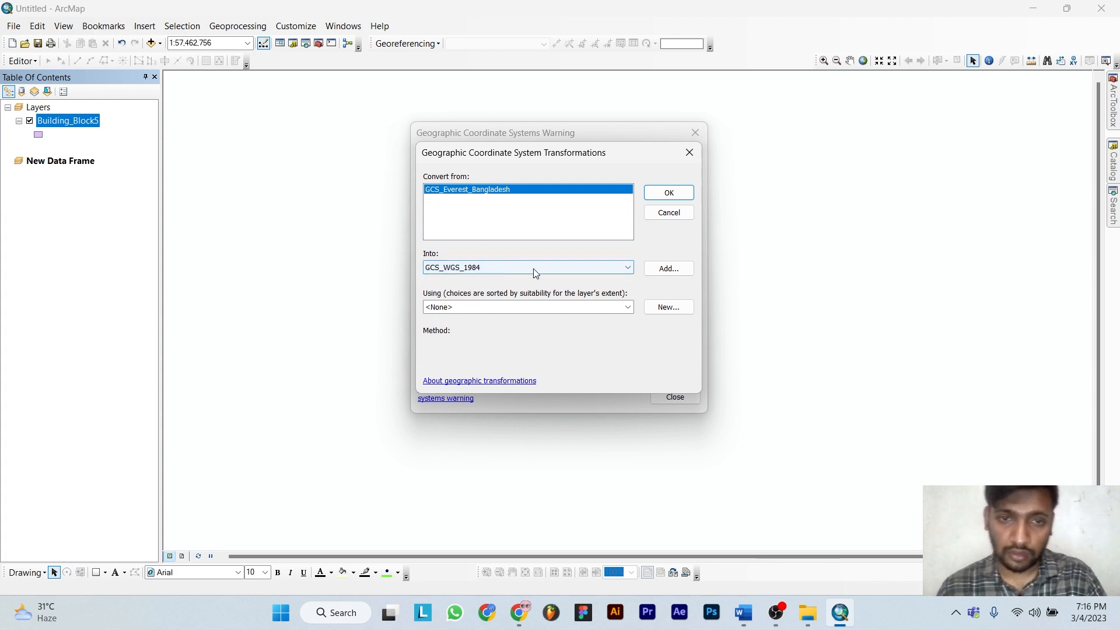
Create a new geographic transformation named BTM_TO_UTM to WGS 1984 using the Molodensky method
{"action": "left_click", "coordinate": [678, 309]}
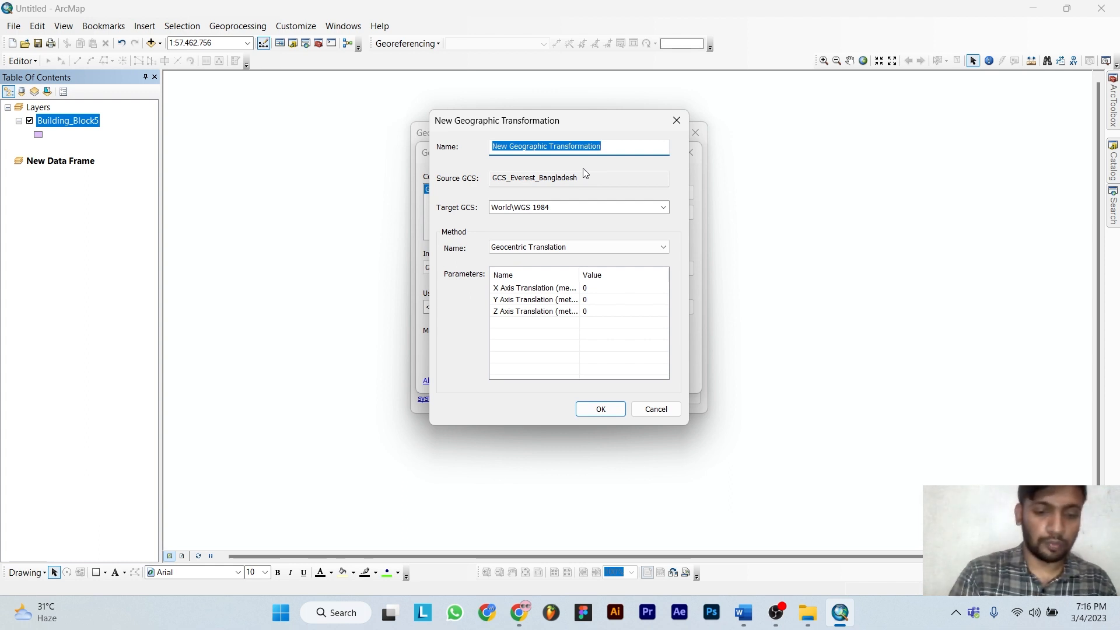
{"action": "type", "text": "BTM_TO_UTM"}
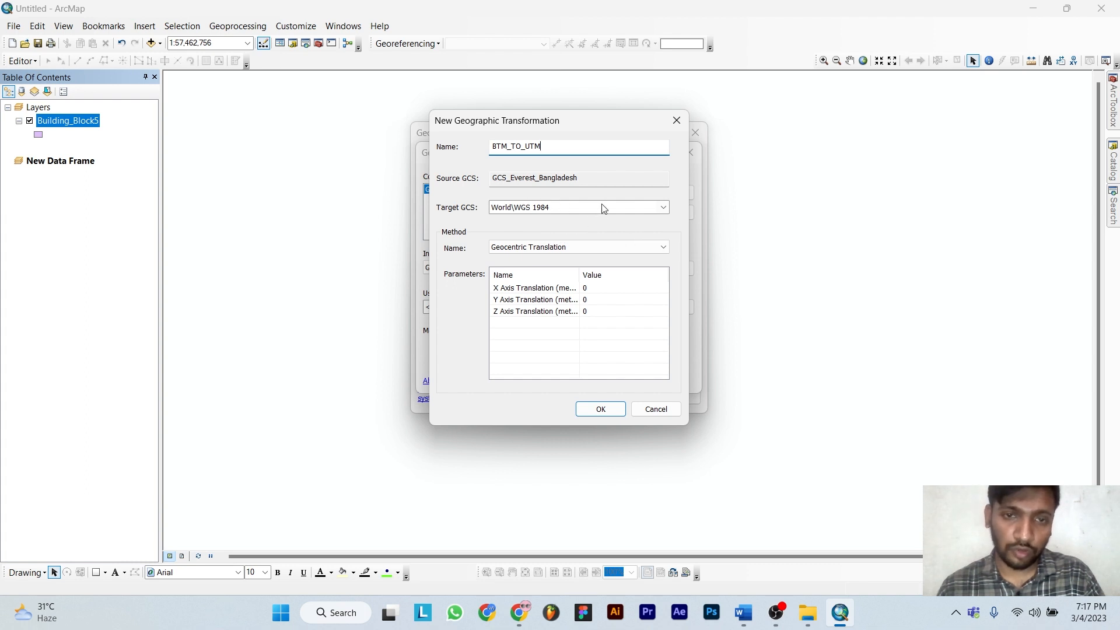
{"action": "left_click", "coordinate": [622, 249]}
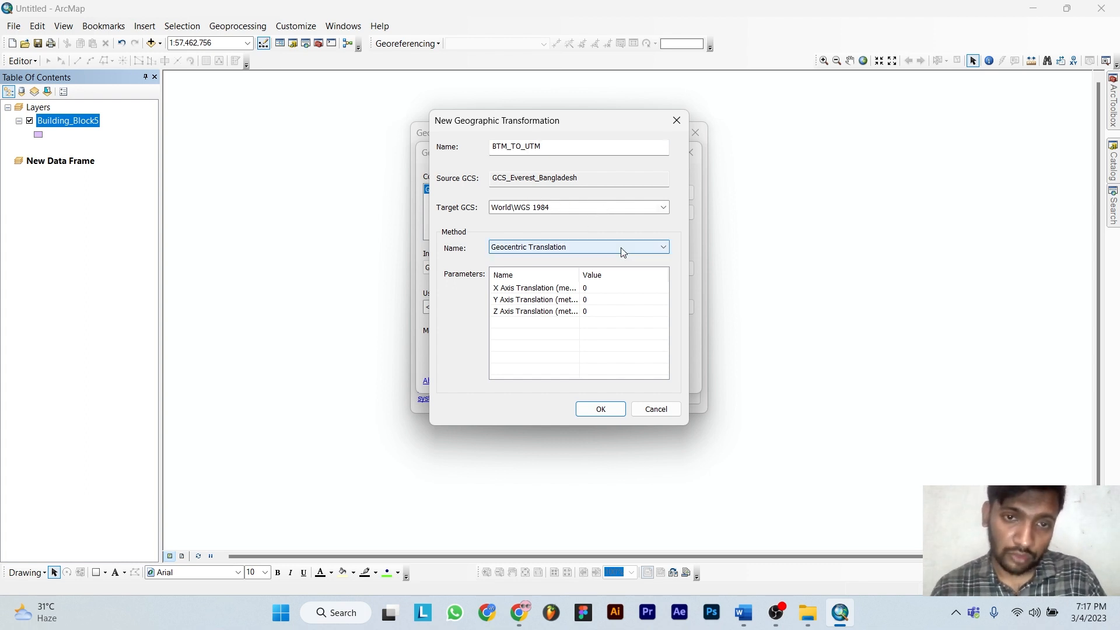
{"action": "left_click", "coordinate": [623, 252]}
{"action": "left_click", "coordinate": [521, 272]}
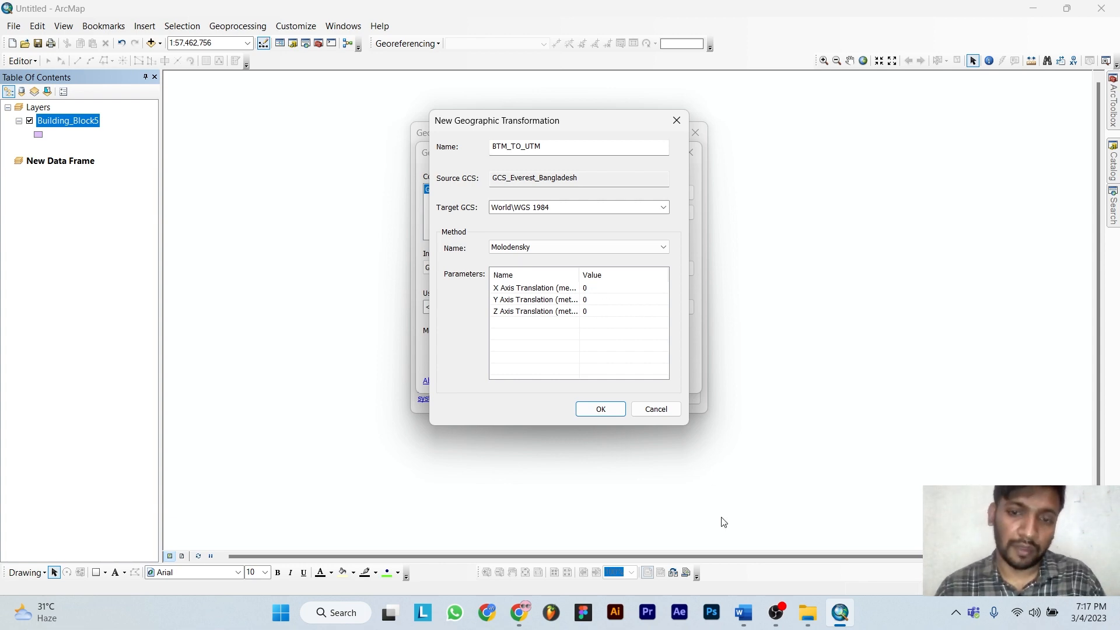
Copy the Everest Bangladesh 1937 to WGS84 ΔX value from the Transformation Parameters Word document and set the X Axis Translation to 283.729
{"action": "left_click", "coordinate": [742, 612]}
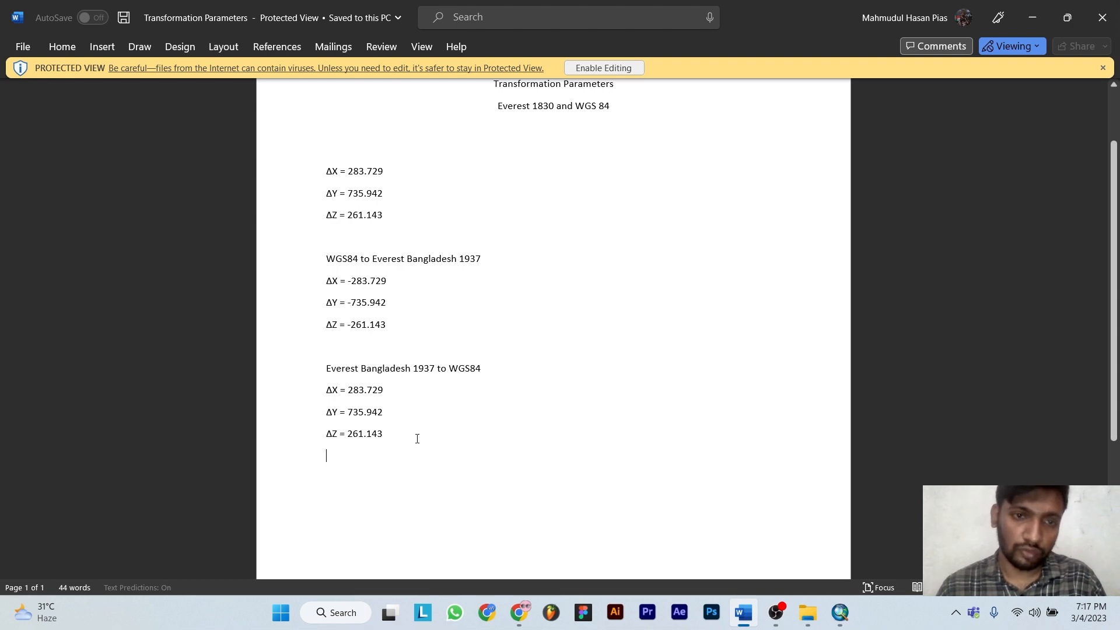
{"action": "double_click", "coordinate": [352, 392]}
{"action": "key", "text": "ctrl+c"}
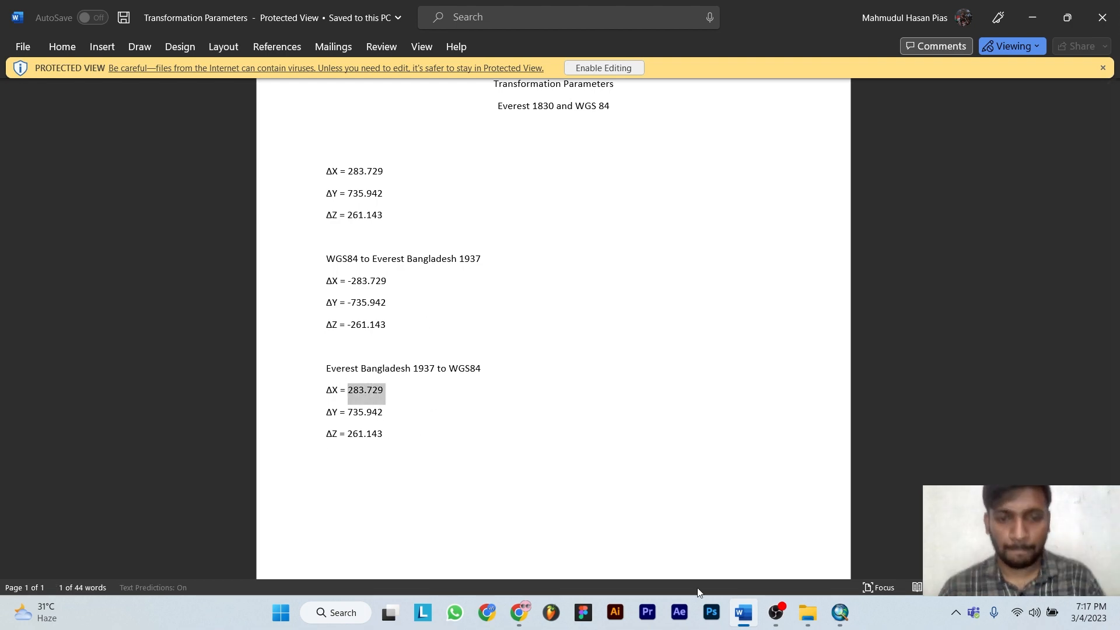
{"action": "left_click", "coordinate": [840, 613]}
{"action": "left_click", "coordinate": [588, 291]}
{"action": "key", "text": "ctrl+v"}
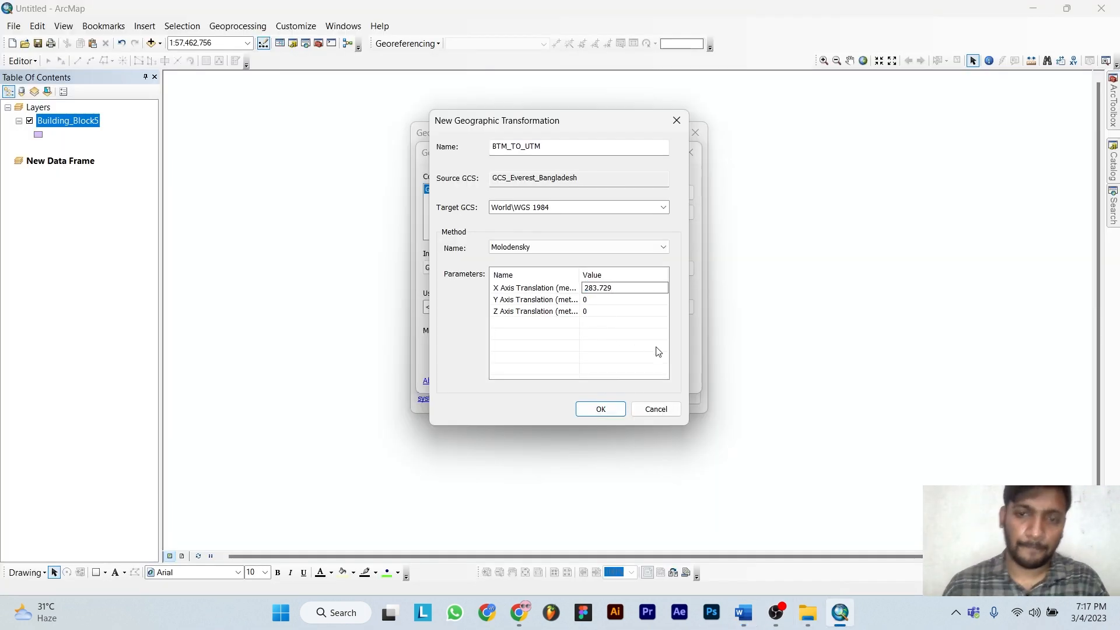
Take the Everest Bangladesh 1937 to WGS84 ΔY value from the Word document and set the Y Axis Translation to 735.942
{"action": "left_click", "coordinate": [743, 612]}
{"action": "double_click", "coordinate": [382, 414]}
{"action": "left_click", "coordinate": [840, 613]}
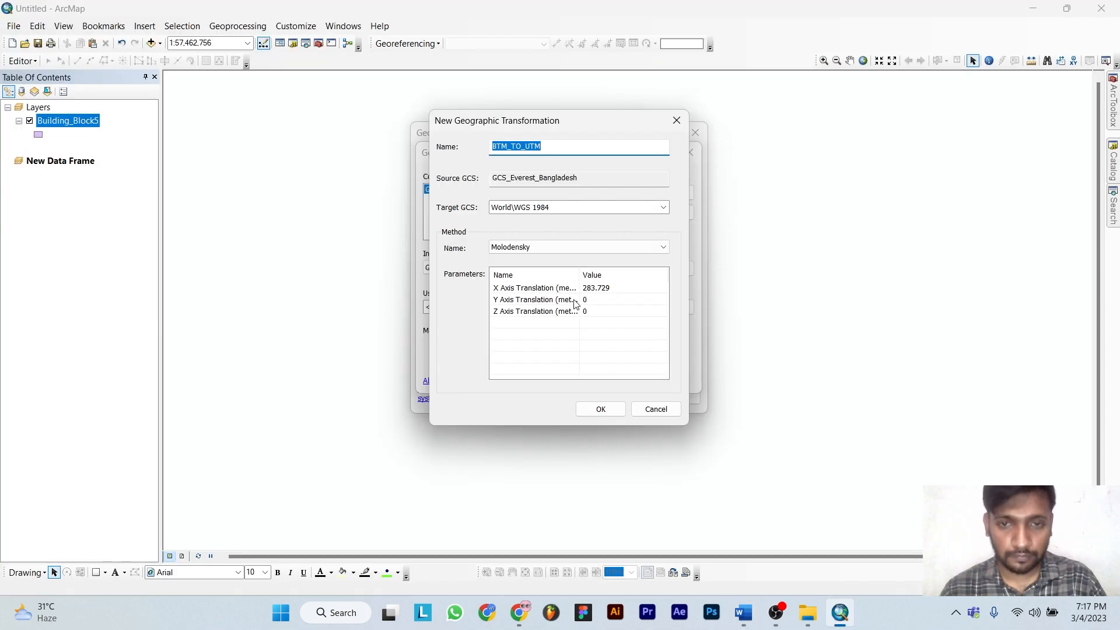
{"action": "left_click", "coordinate": [601, 299]}
{"action": "type", "text": "735.942"}
Copy the Everest Bangladesh 1937 to WGS84 ΔZ value from the Word document and set the Z Axis Translation to 261.143
{"action": "left_click", "coordinate": [743, 612]}
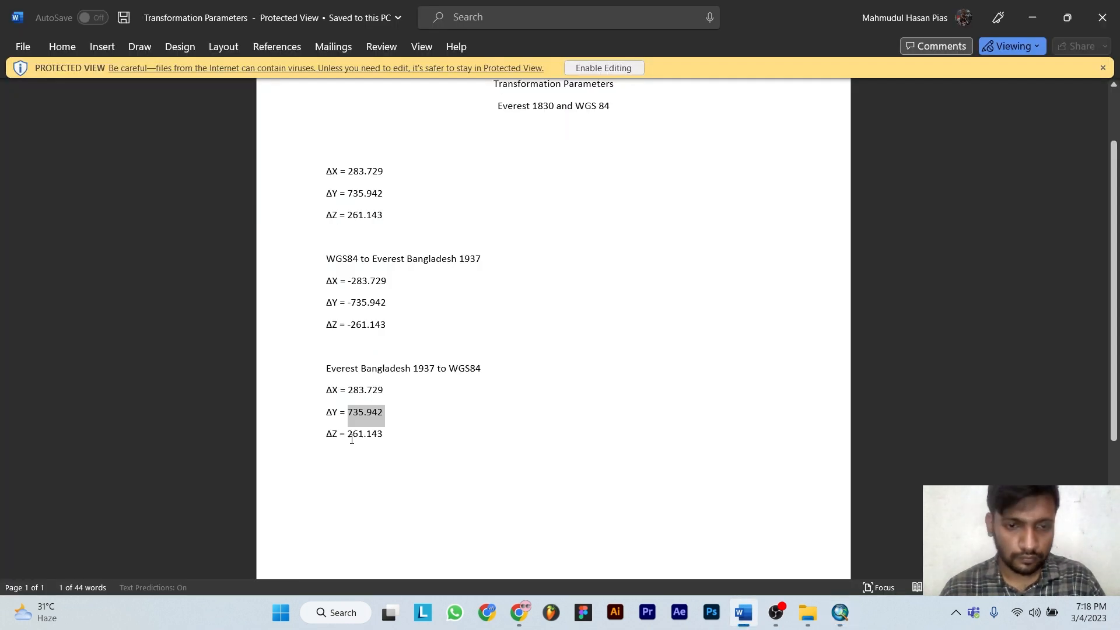
{"action": "double_click", "coordinate": [364, 434]}
{"action": "key", "text": "ctrl+c"}
{"action": "left_click", "coordinate": [840, 612]}
{"action": "left_click", "coordinate": [600, 311]}
{"action": "key", "text": "ctrl+v"}
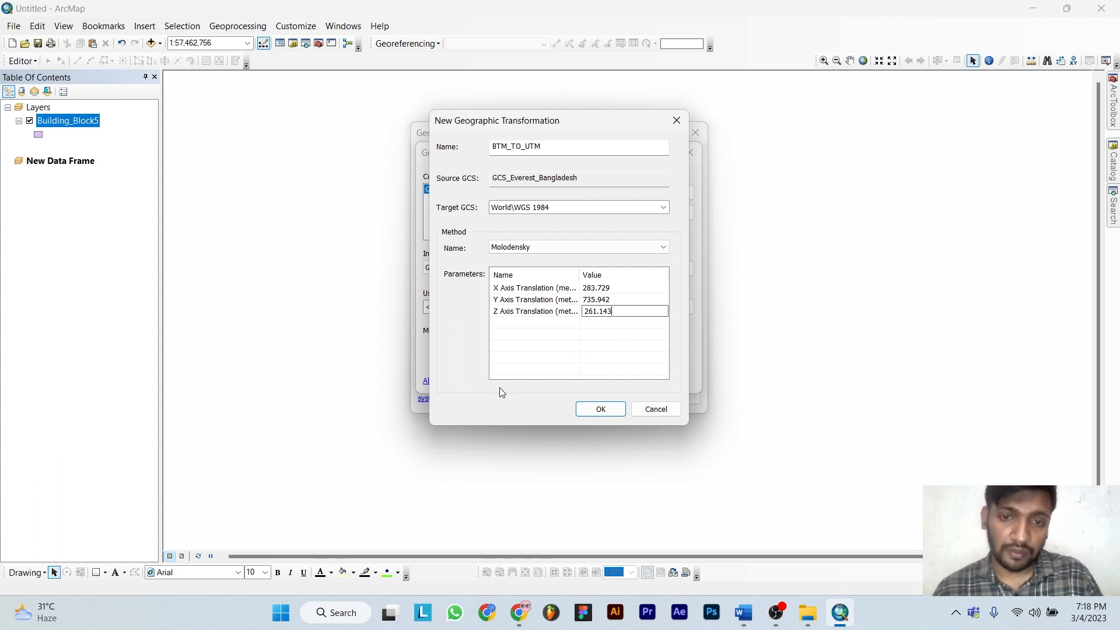
Save and apply the BTM_TO_UTM transformation, and close the geographic coordinate systems warning
{"action": "left_click", "coordinate": [601, 409]}
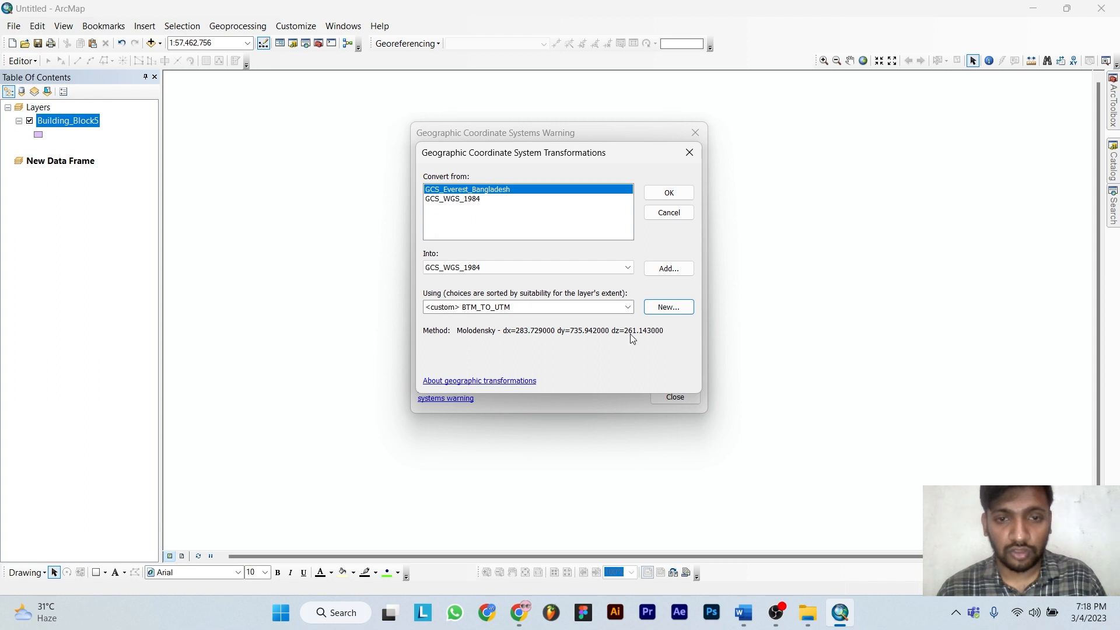
{"action": "left_click", "coordinate": [684, 191]}
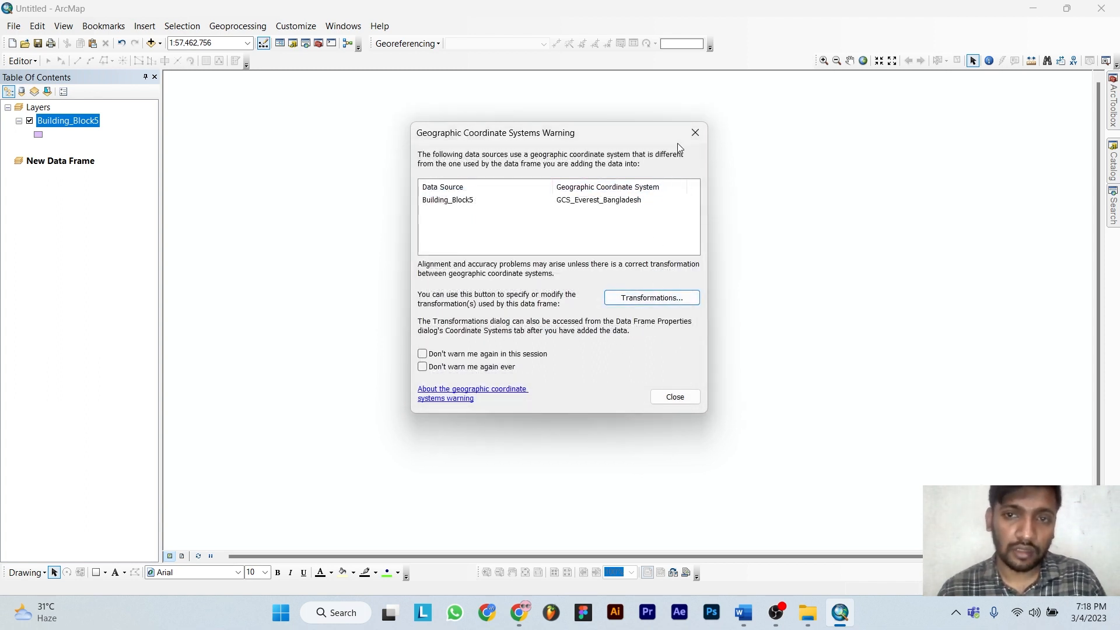
{"action": "left_click", "coordinate": [694, 140]}
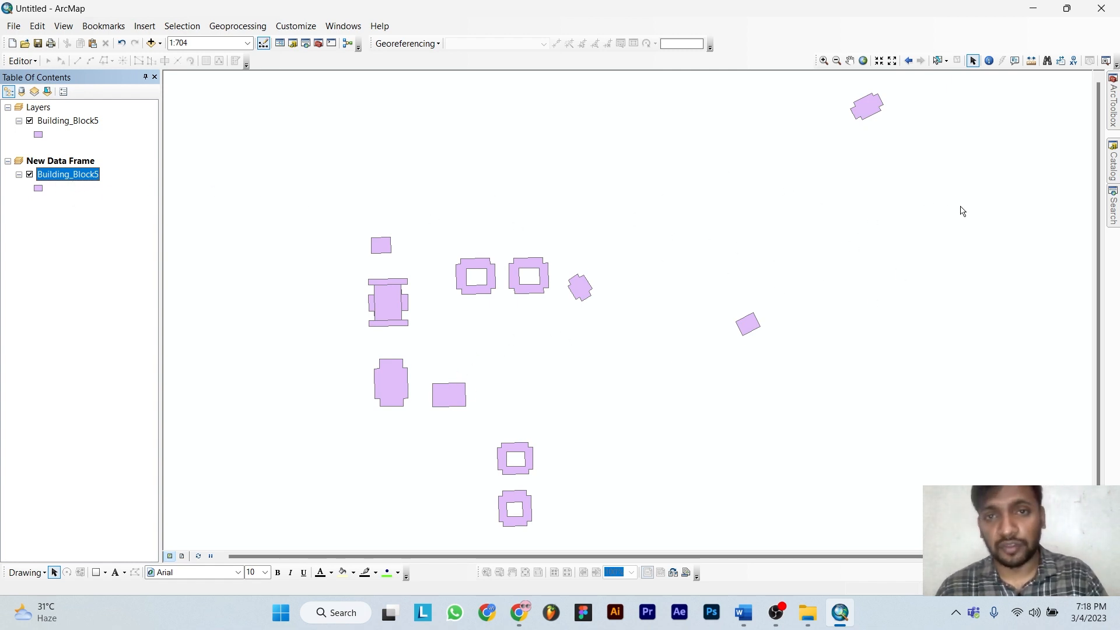
Open the Project tool from the Projections and Transformations toolset of the Data Management Tools
{"action": "mouse_move", "coordinate": [1113, 101]}
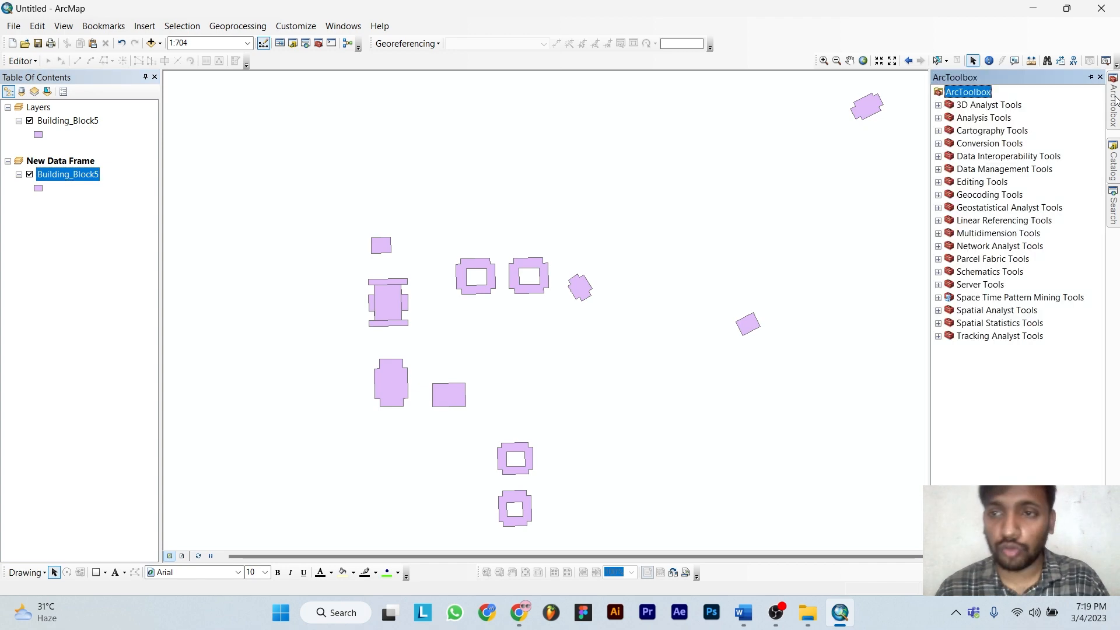
{"action": "left_click", "coordinate": [938, 169]}
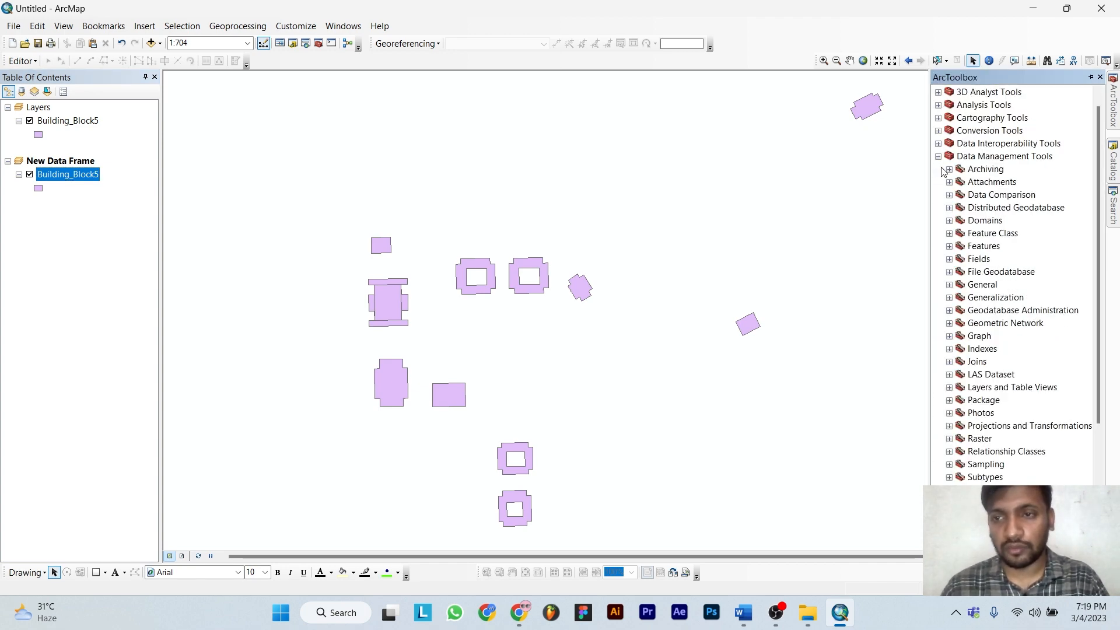
{"action": "scroll", "coordinate": [1002, 354], "scroll_direction": "down", "scroll_amount": 3}
{"action": "left_click", "coordinate": [949, 310]}
{"action": "scroll", "coordinate": [1013, 334], "scroll_direction": "down", "scroll_amount": 2}
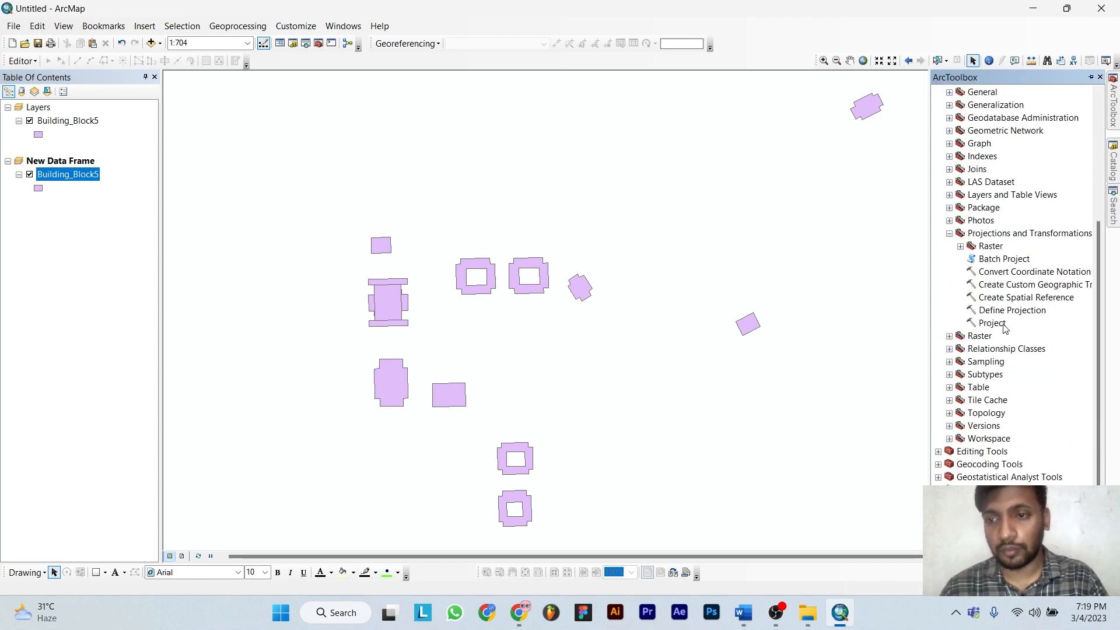
{"action": "double_click", "coordinate": [991, 323]}
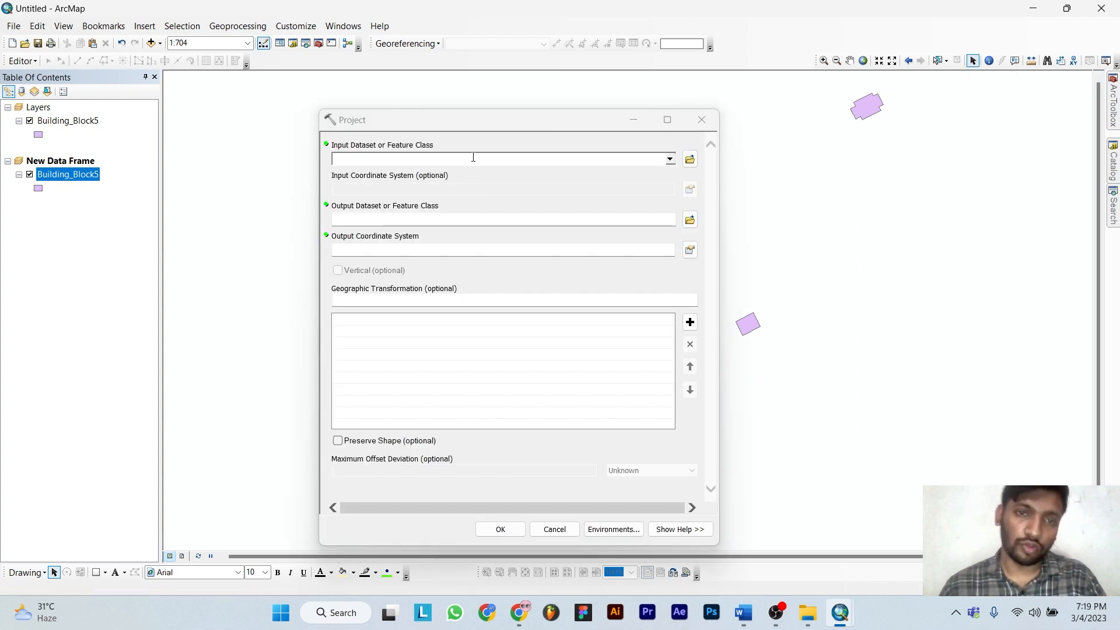
Load the Building_Block5 feature class from the connected Projection & Transformations folder as the Project tool's input dataset
{"action": "left_click", "coordinate": [689, 159]}
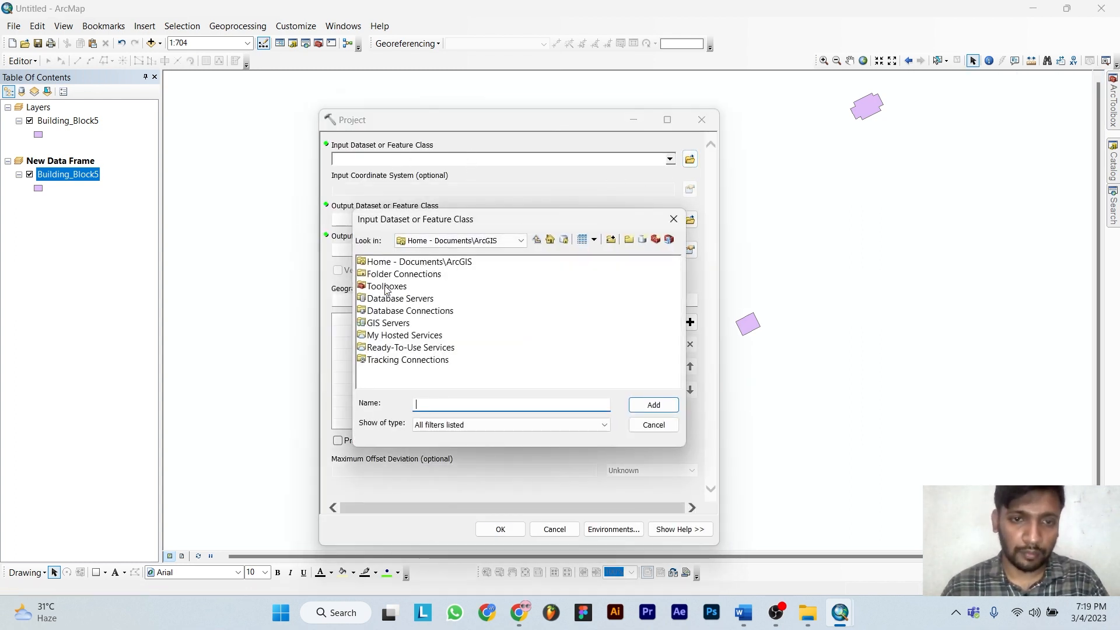
{"action": "double_click", "coordinate": [403, 273]}
{"action": "double_click", "coordinate": [408, 261]}
{"action": "left_click", "coordinate": [396, 262]}
{"action": "left_click", "coordinate": [653, 404]}
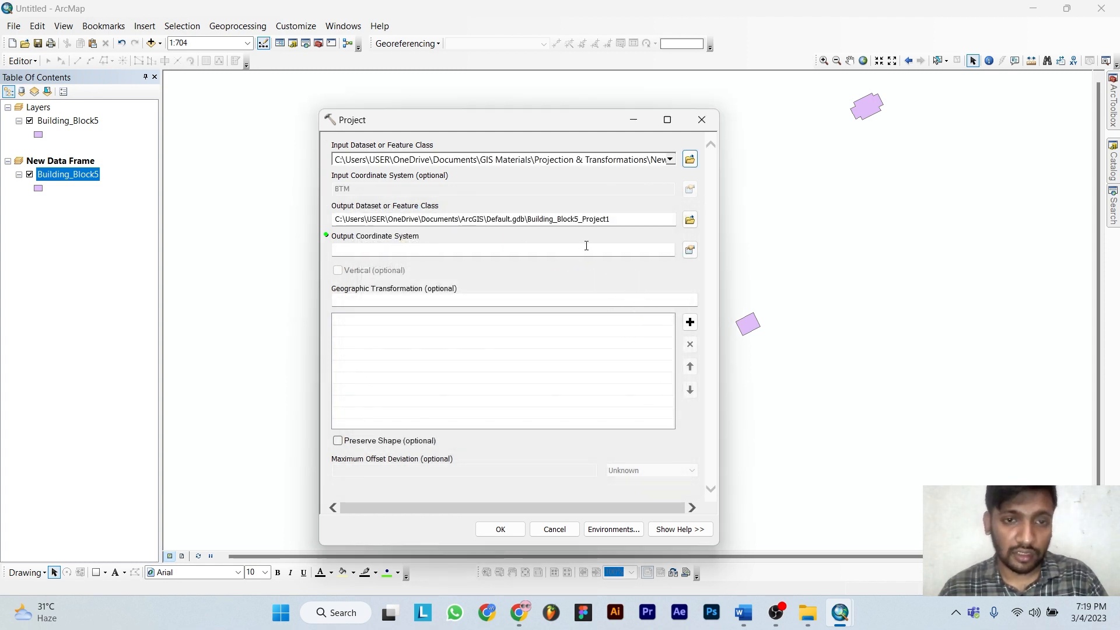
Set the output coordinate system to WGS 1984 UTM Zone 45N
{"action": "left_click", "coordinate": [689, 249]}
{"action": "scroll", "coordinate": [514, 277], "scroll_direction": "down", "scroll_amount": 2}
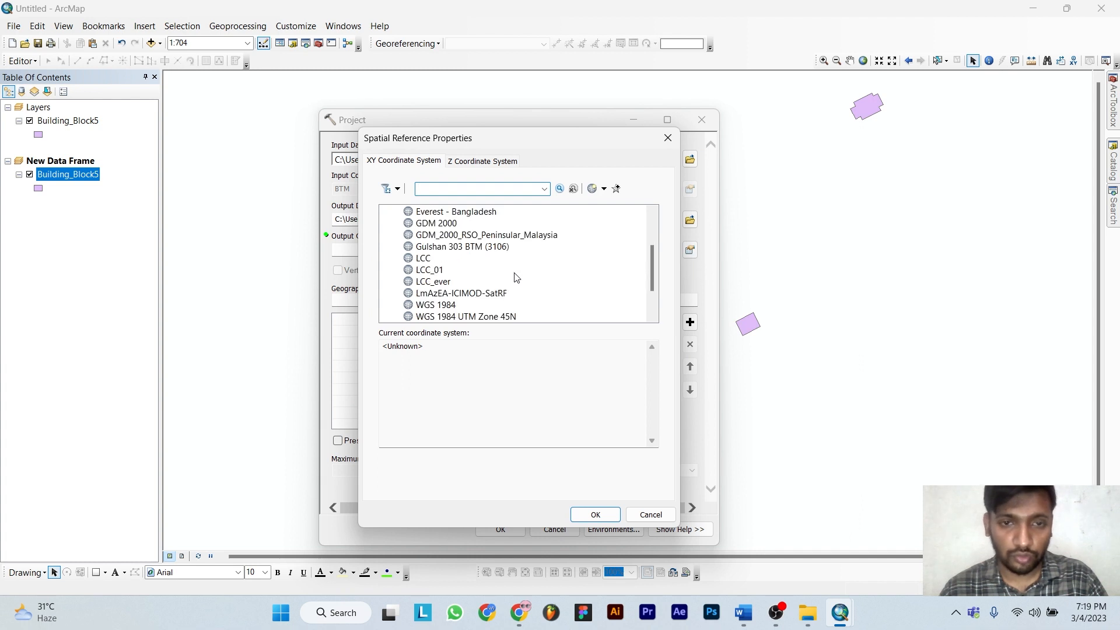
{"action": "scroll", "coordinate": [514, 277], "scroll_direction": "down", "scroll_amount": 2}
{"action": "left_click", "coordinate": [443, 270]}
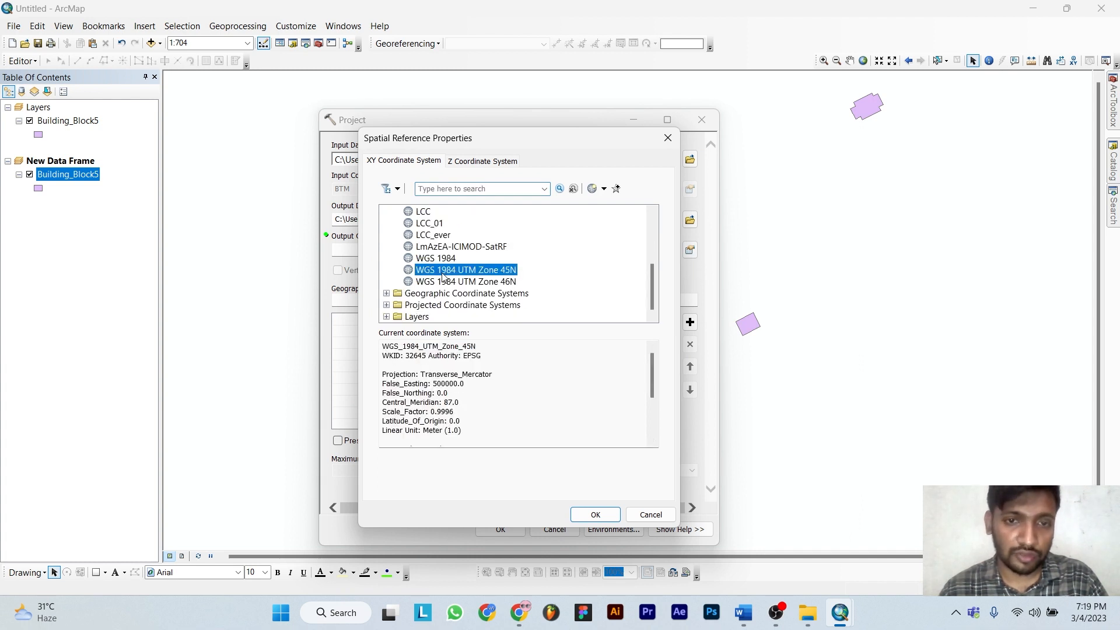
{"action": "left_click", "coordinate": [594, 514]}
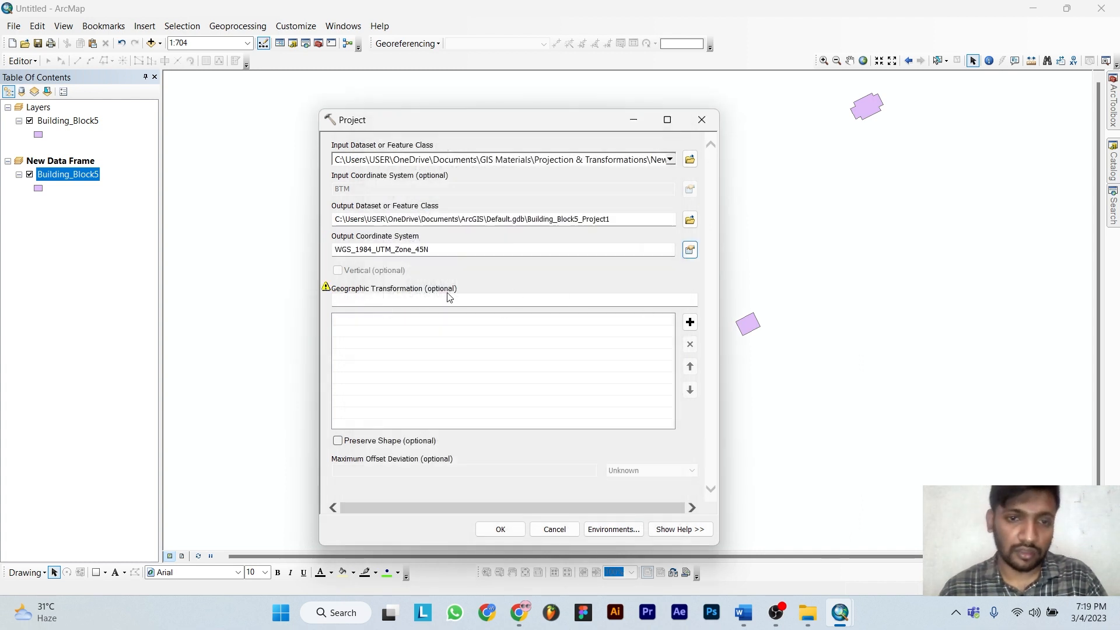
Run the projection of Building_Block5, dismiss the completion report, and show the full extent of the data frame
{"action": "left_click", "coordinate": [500, 529]}
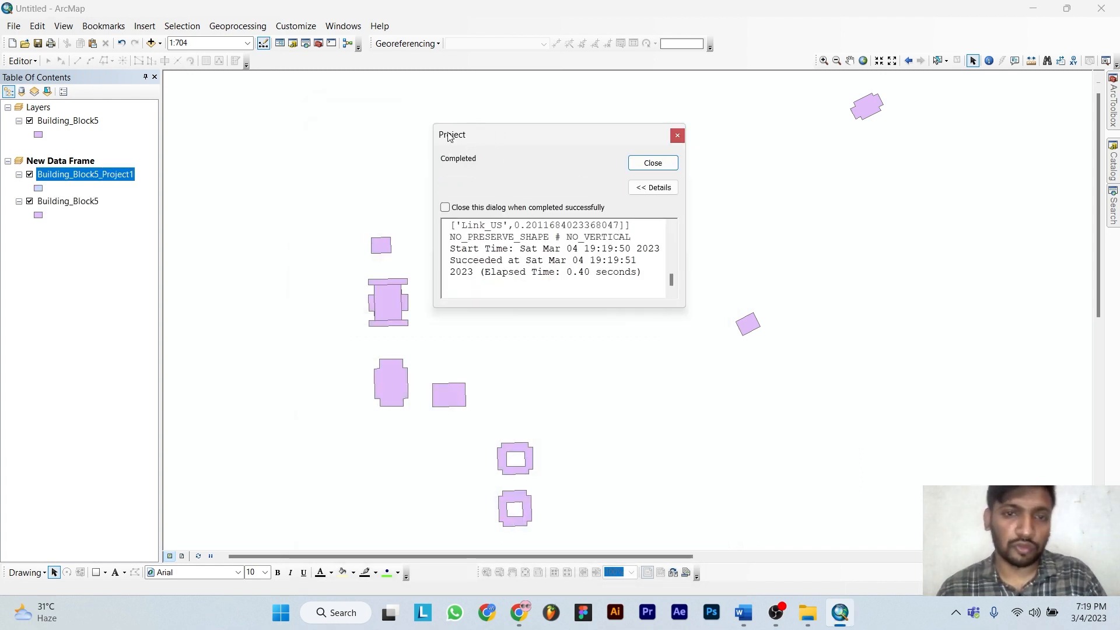
{"action": "left_click", "coordinate": [677, 136]}
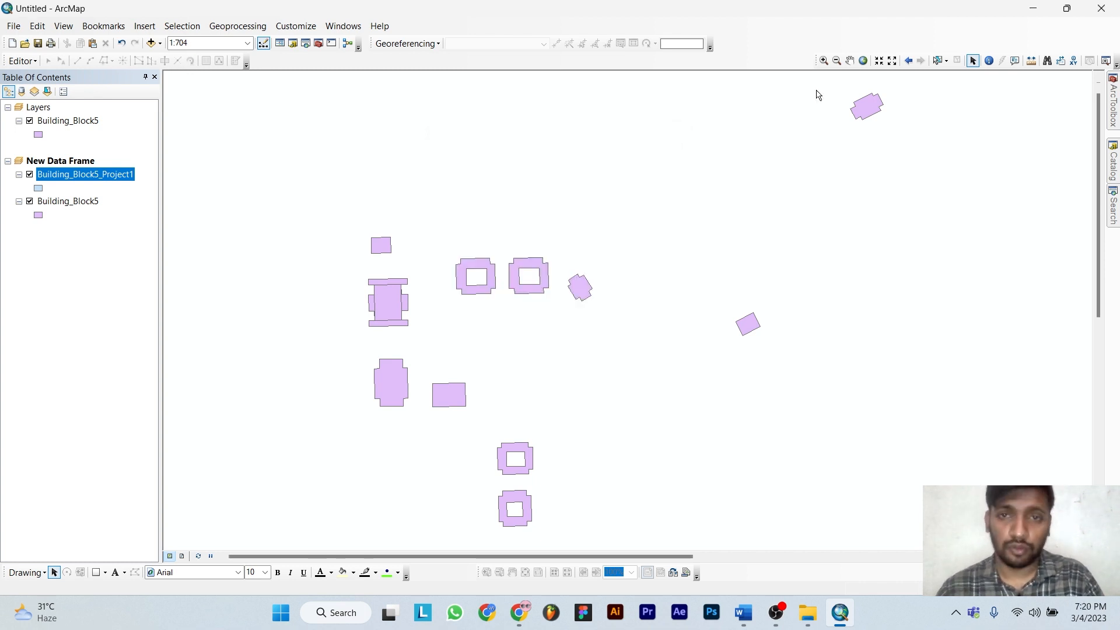
{"action": "left_click", "coordinate": [864, 56]}
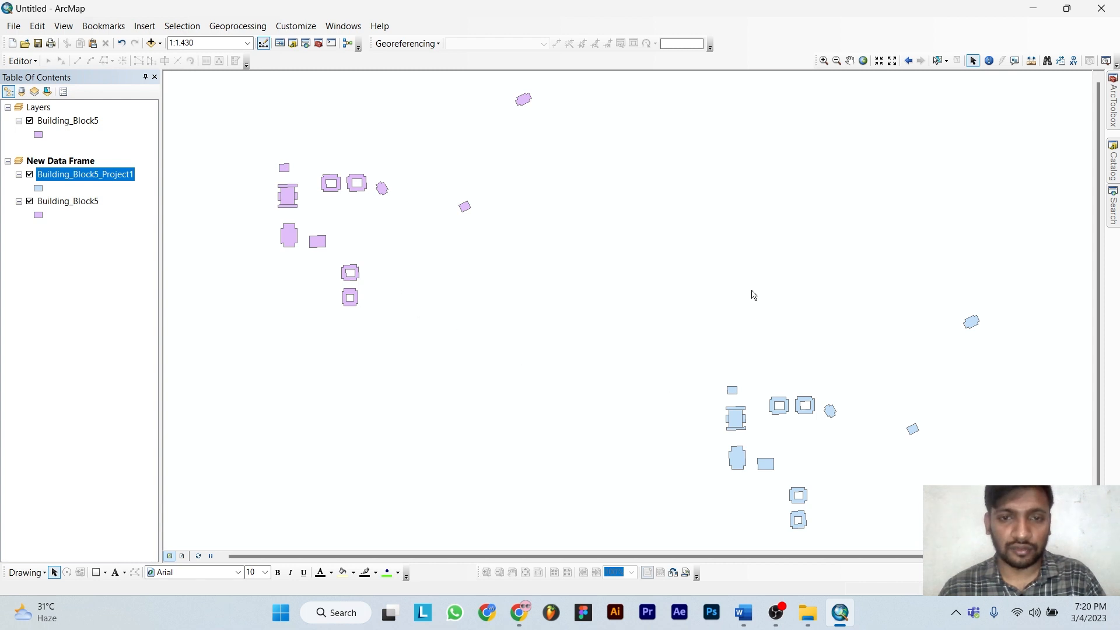